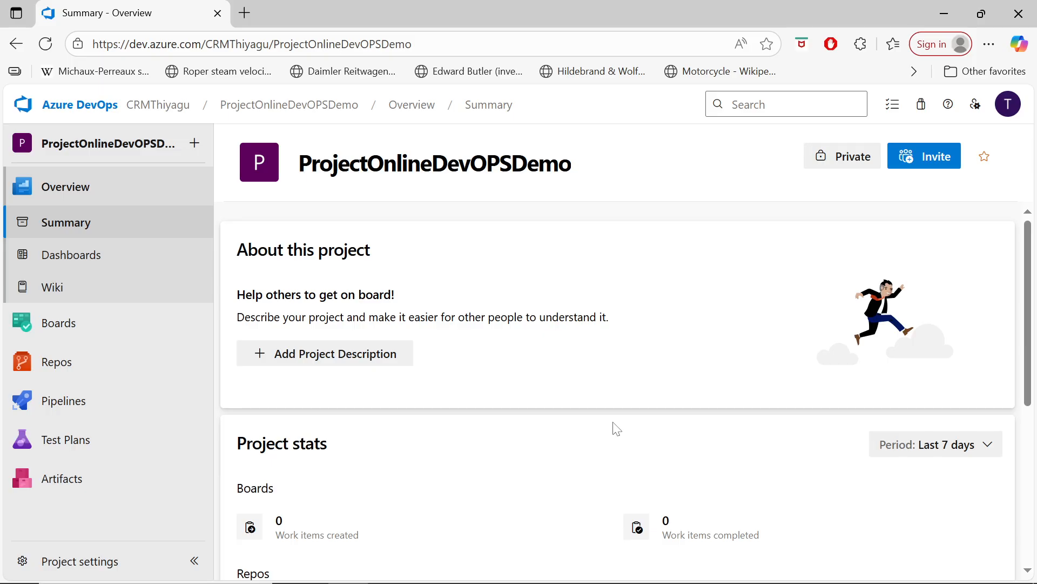
# Step: Switch to Notepad++ and review the list from Automated Deployments through Integration with CI/CD
pyautogui.moveTo(585, 581)
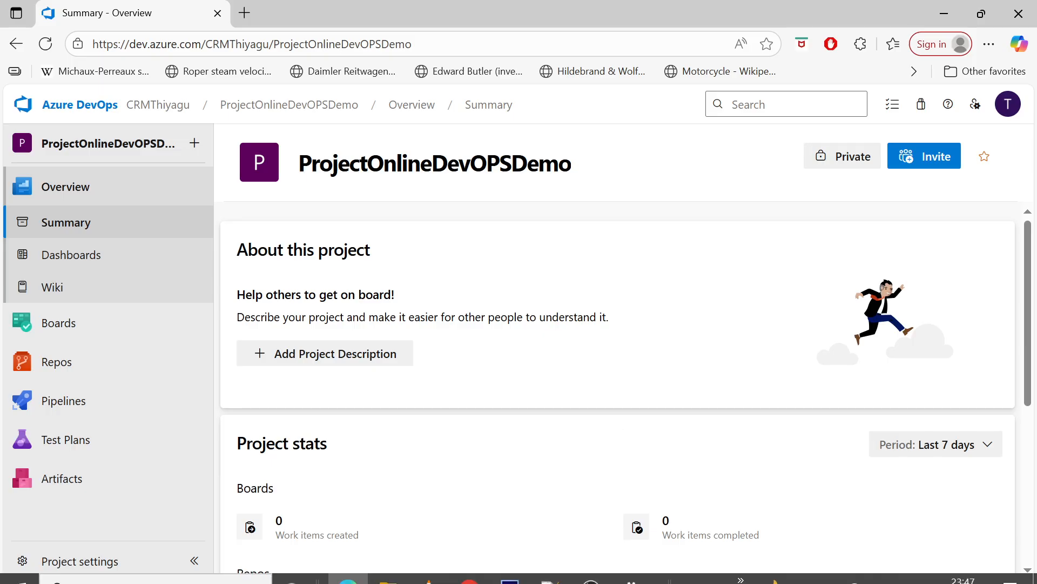
pyautogui.click(549, 572)
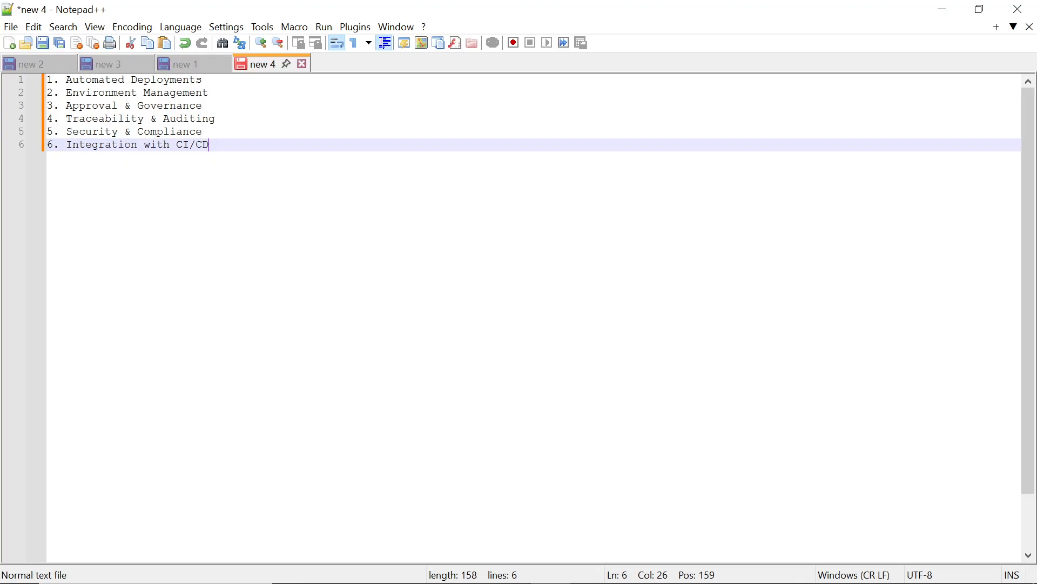
pyautogui.click(209, 93)
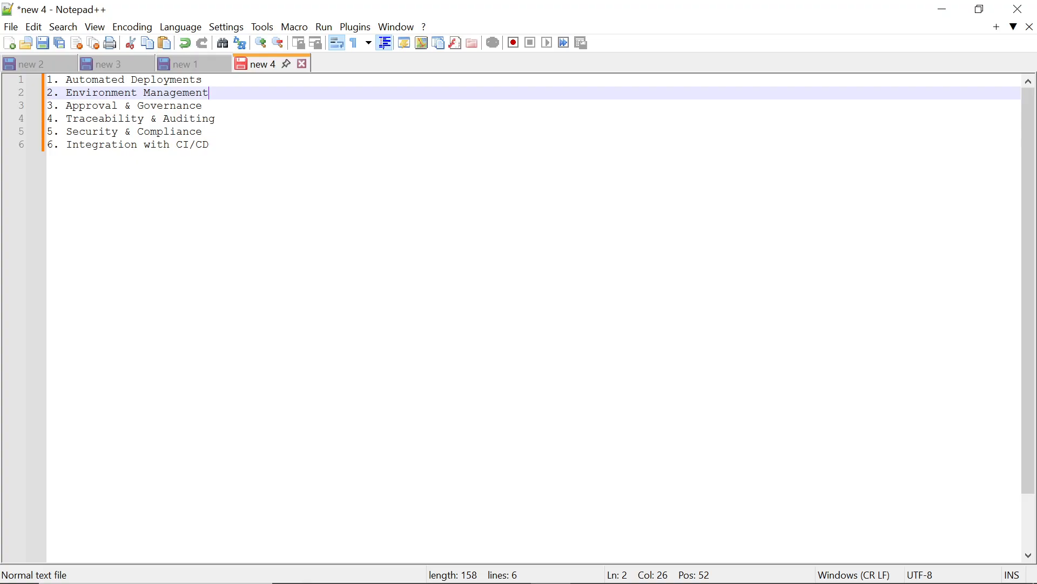
pyautogui.click(216, 119)
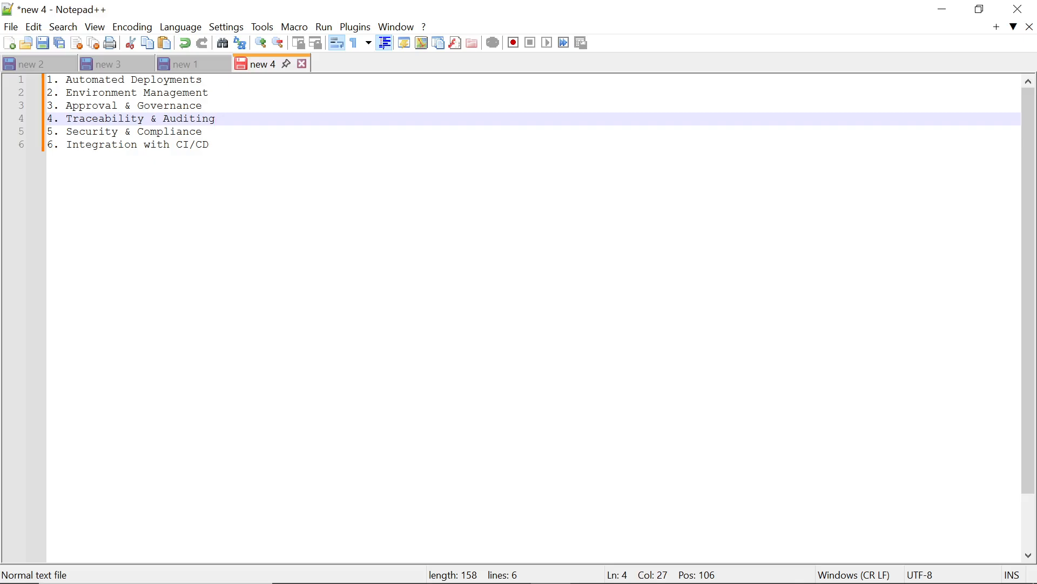
pyautogui.click(202, 132)
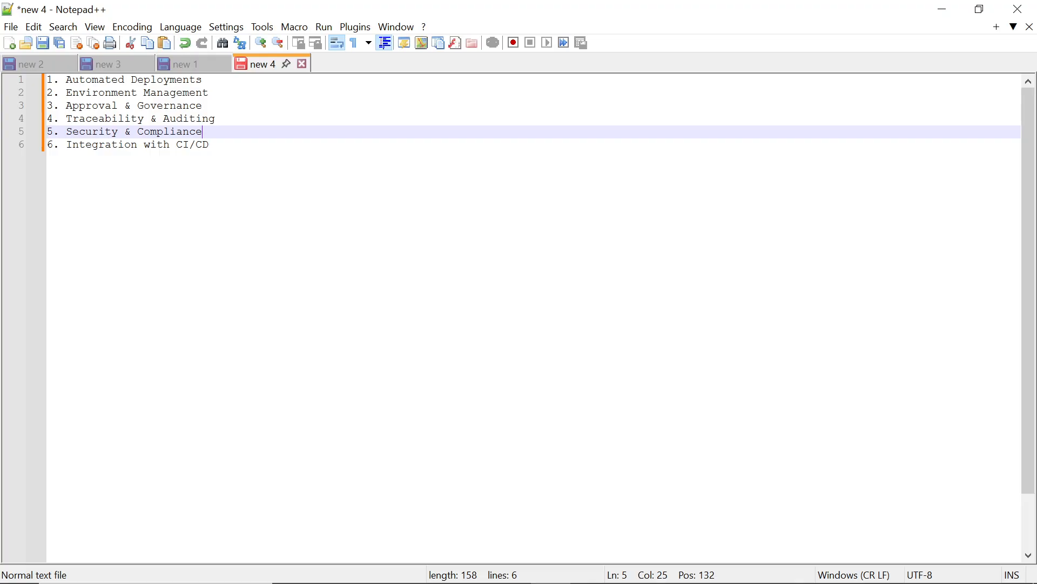
pyautogui.click(209, 145)
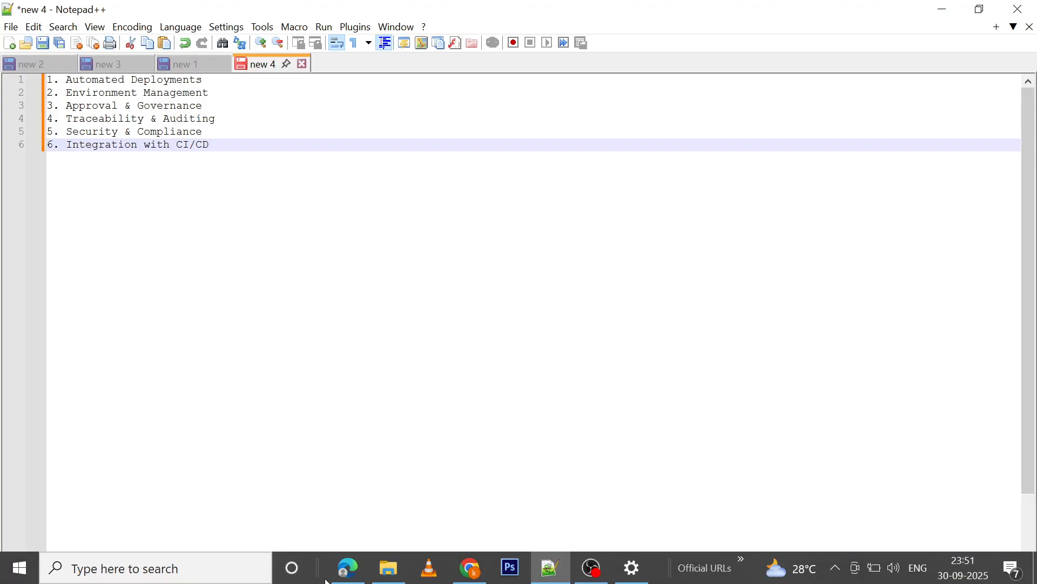
# Step: Switch back to Azure DevOps in the browser and start a new release pipeline in the ProjectOnlineDevOPSDemo project
pyautogui.click(361, 563)
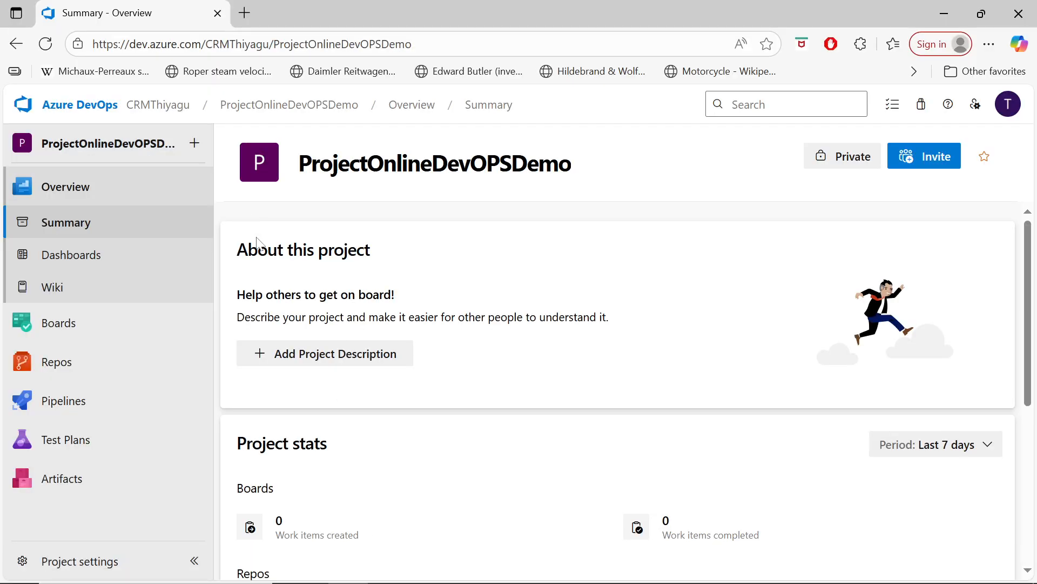
pyautogui.moveTo(69, 400)
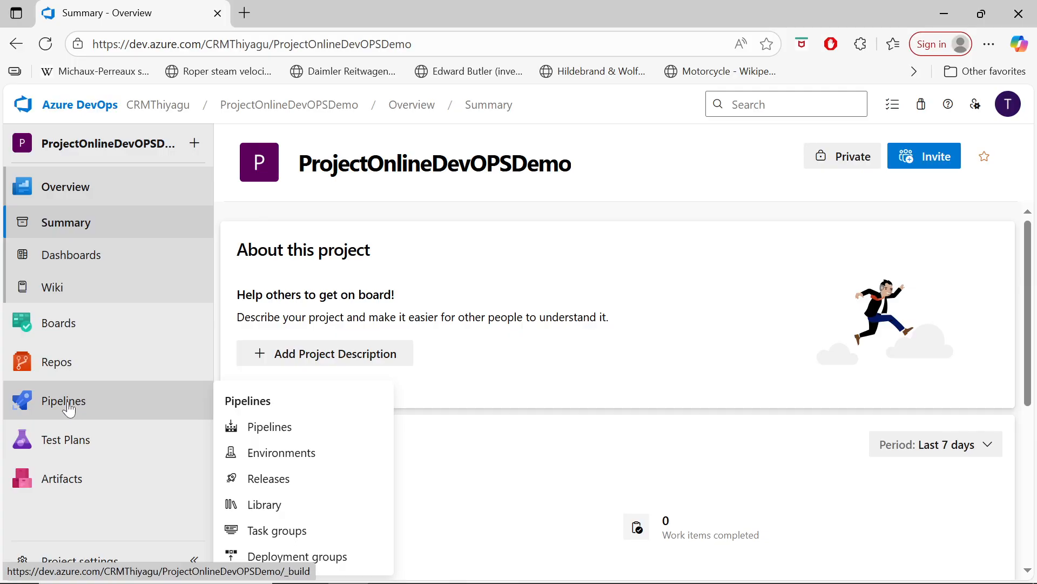
pyautogui.click(67, 404)
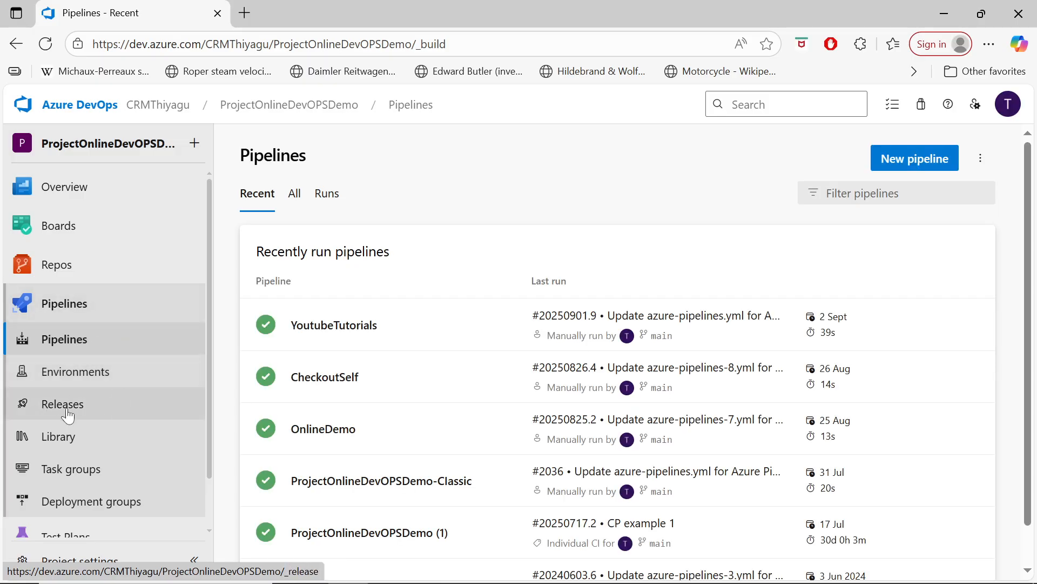
pyautogui.click(67, 409)
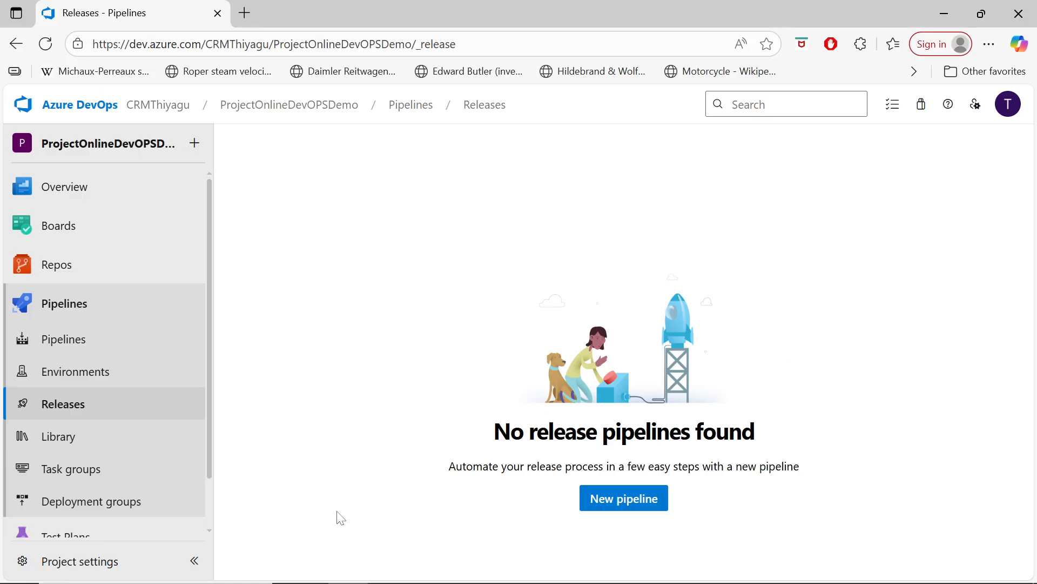
pyautogui.click(626, 500)
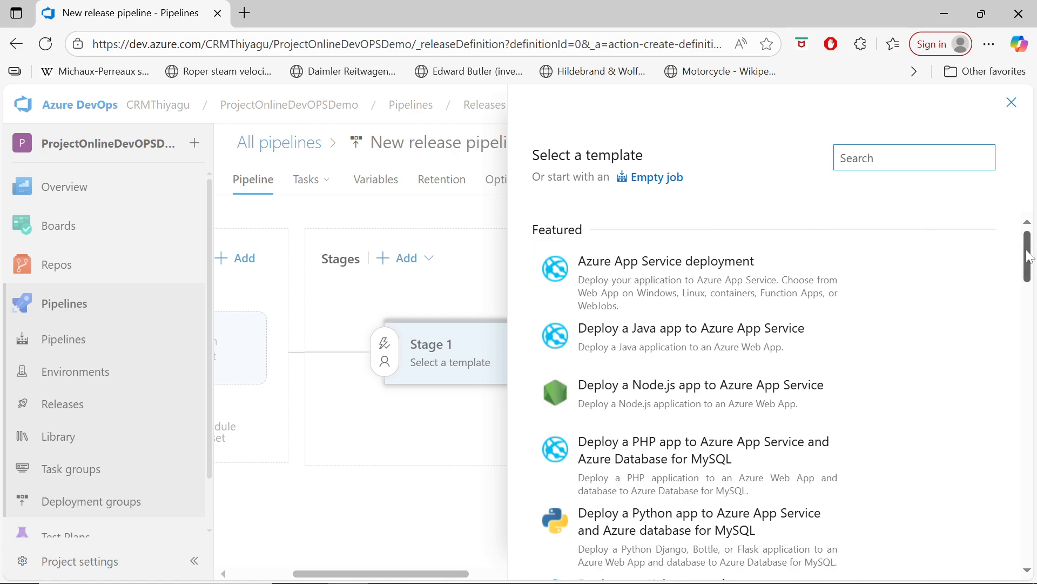
# Step: Browse the deployment templates for the first stage and start it with an Empty job instead
pyautogui.moveTo(968, 273)
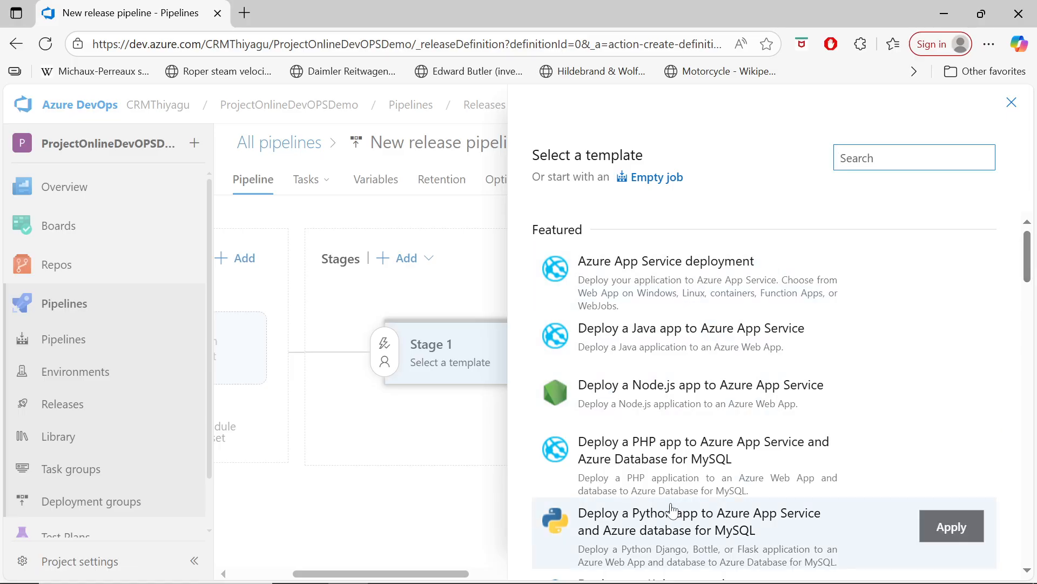
pyautogui.scroll(-1, 766, 421)
pyautogui.scroll(-5, 769, 421)
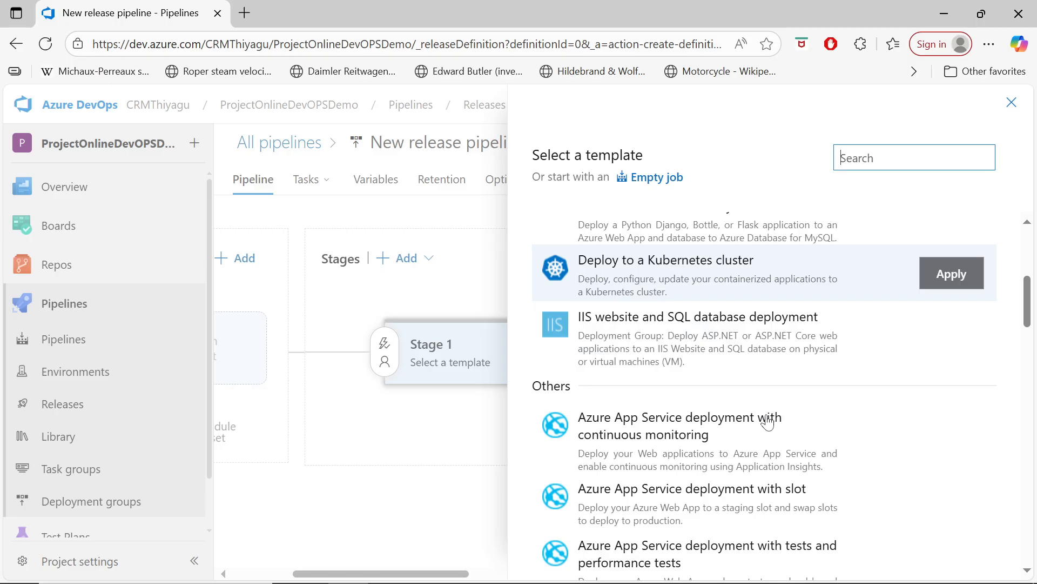
pyautogui.scroll(-6, 713, 457)
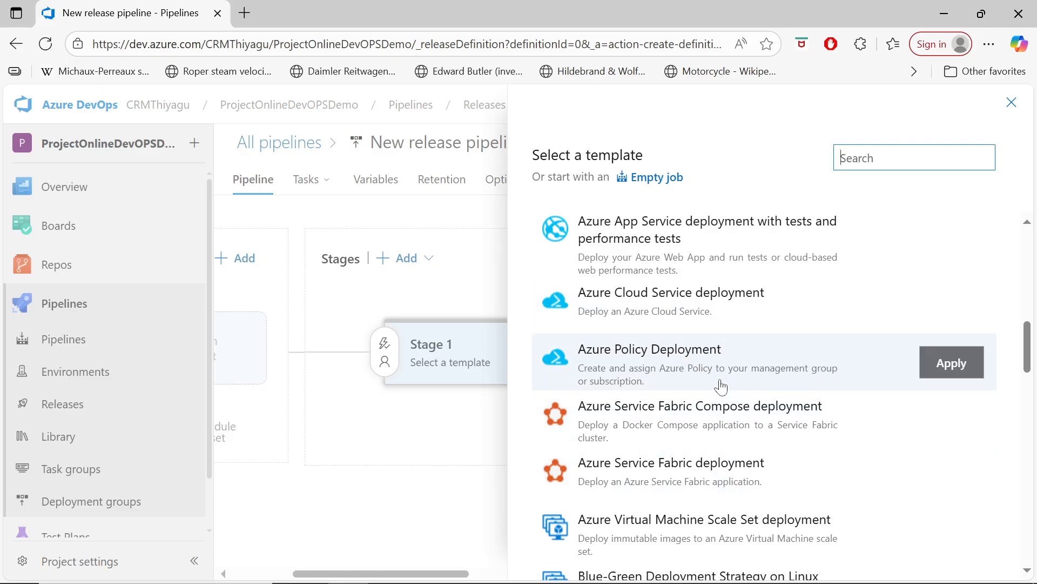
pyautogui.scroll(-5, 720, 386)
pyautogui.scroll(12, 722, 386)
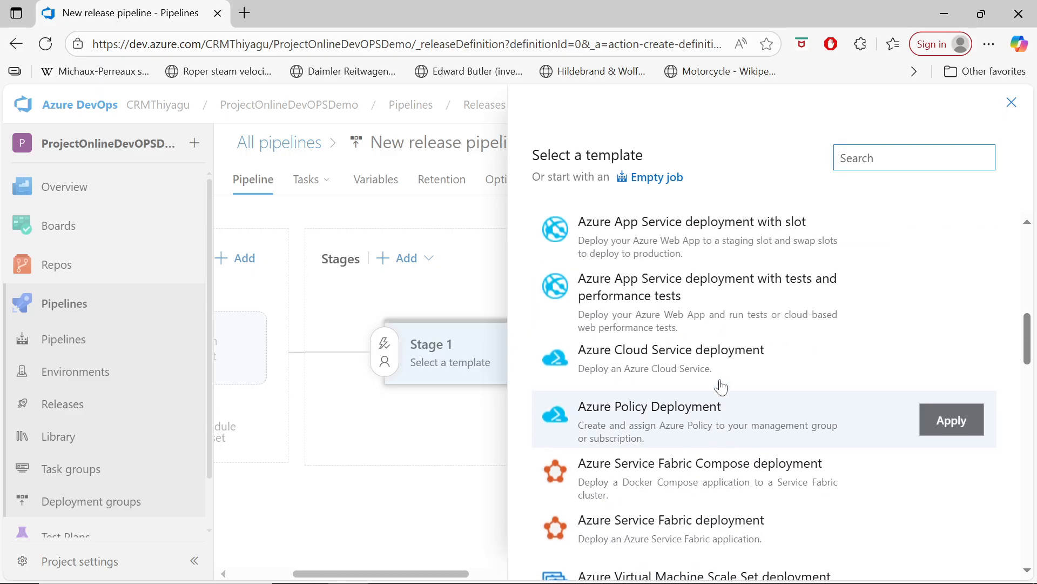
pyautogui.scroll(3, 722, 386)
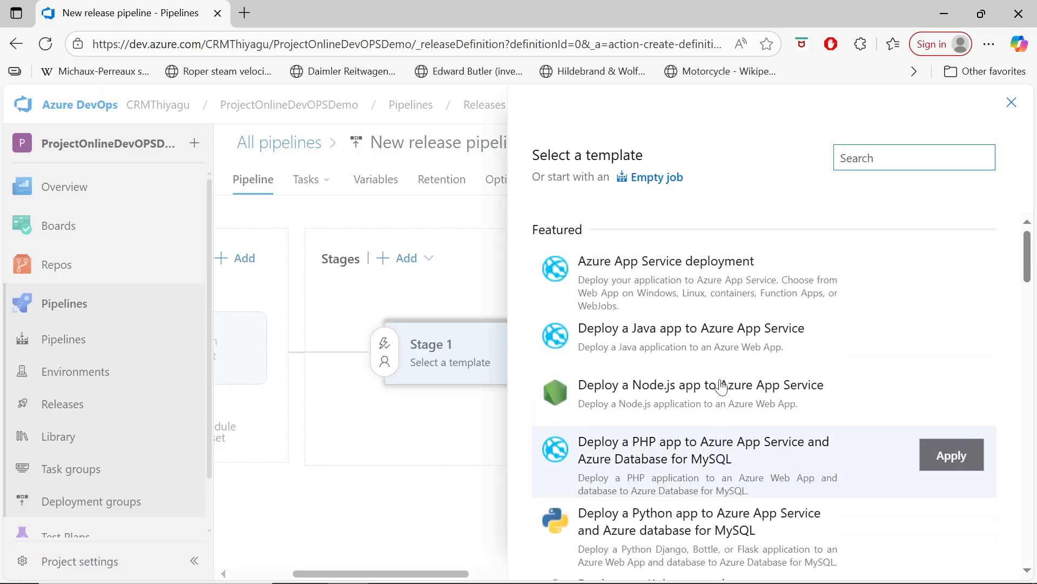
pyautogui.click(657, 178)
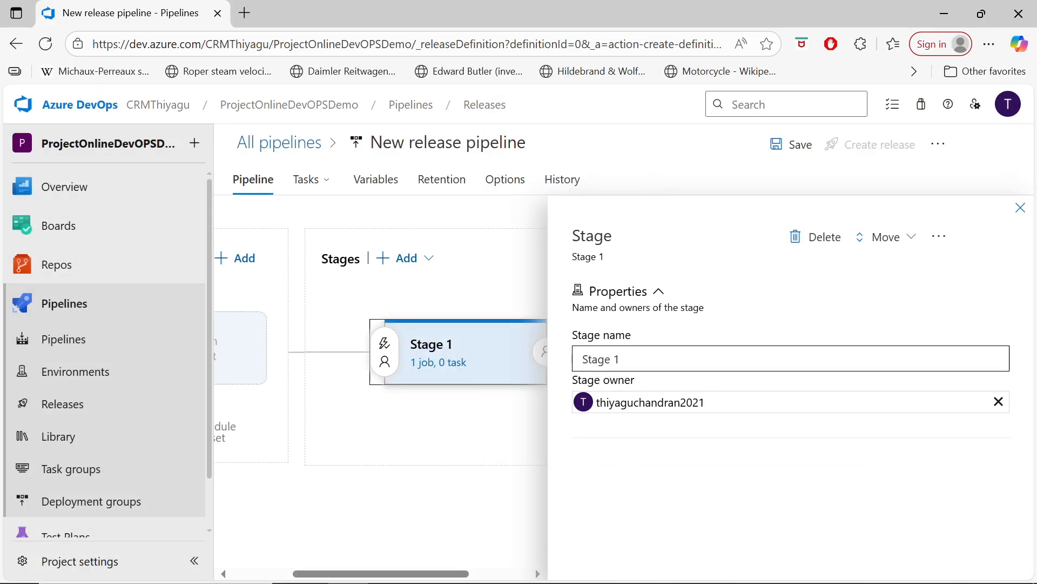
# Step: Rename the first stage as Dev and close its properties
pyautogui.moveTo(620, 358); pyautogui.dragTo(582, 359)
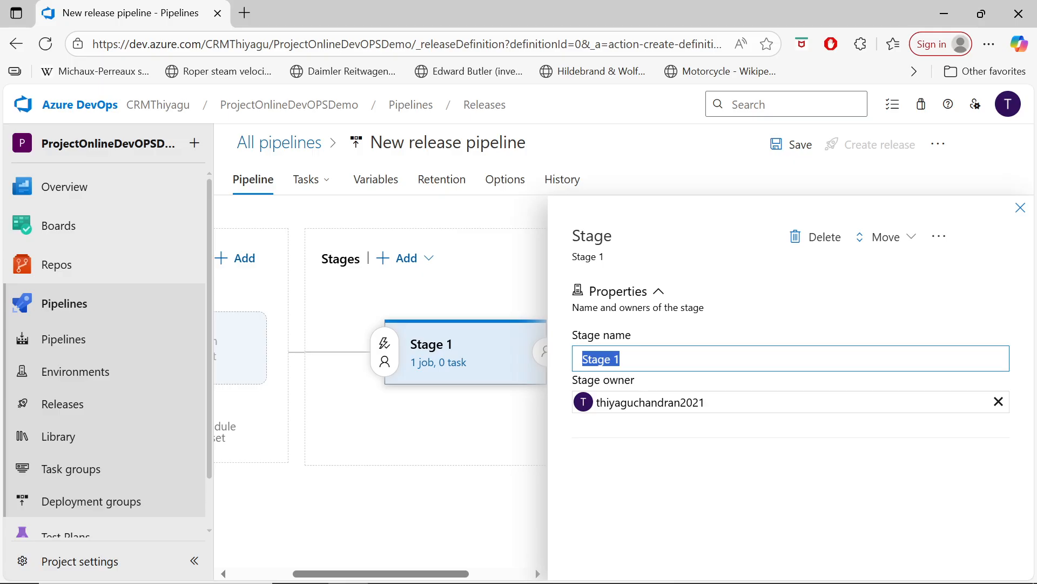
pyautogui.write('Dev')
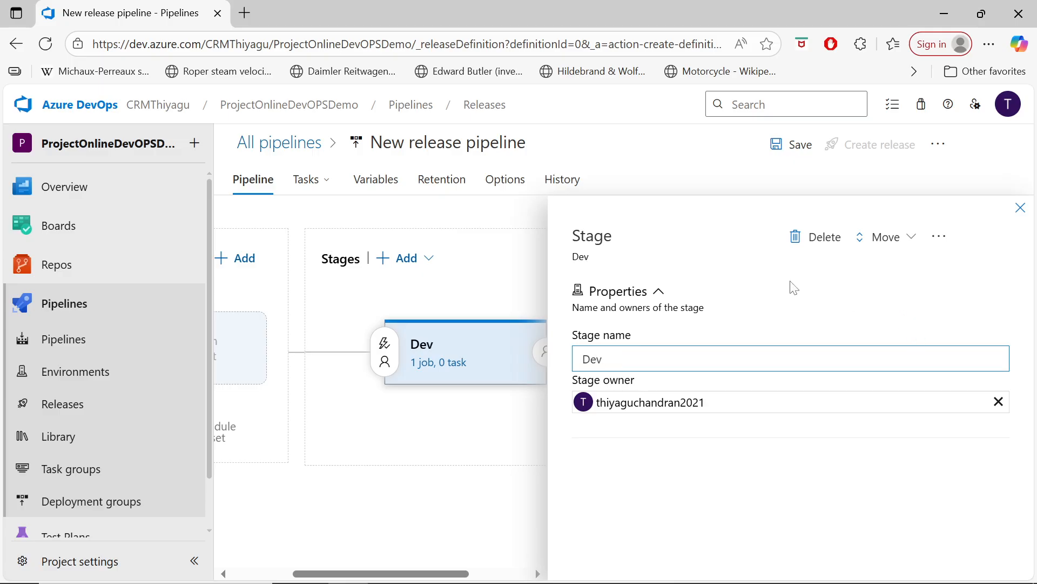
pyautogui.click(1020, 208)
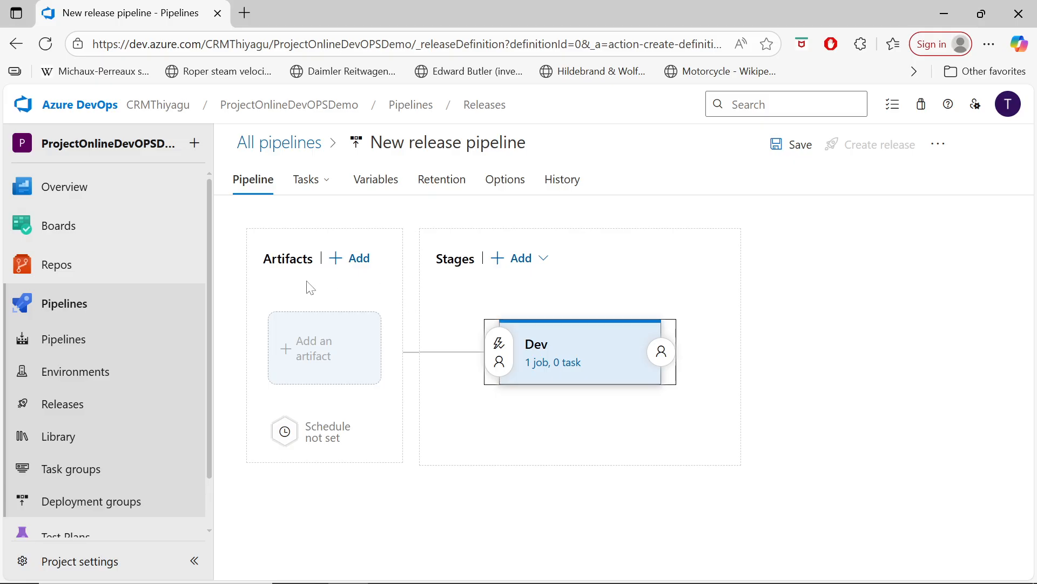
# Step: Start adding a Build artifact, review all source types, and choose ProjectOnlineDevOPSDemo (1) as the source build pipeline
pyautogui.click(355, 261)
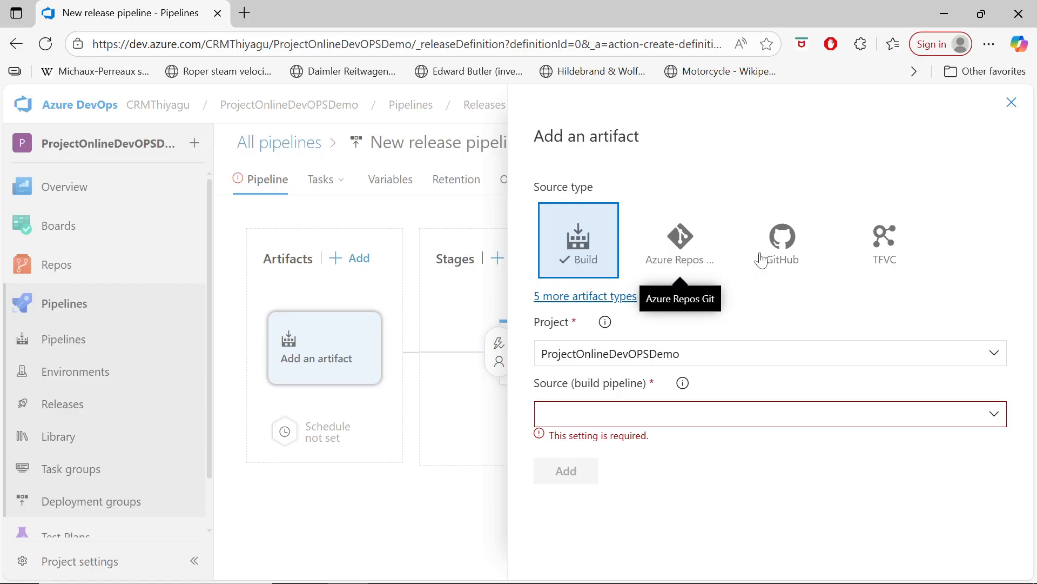
pyautogui.click(629, 298)
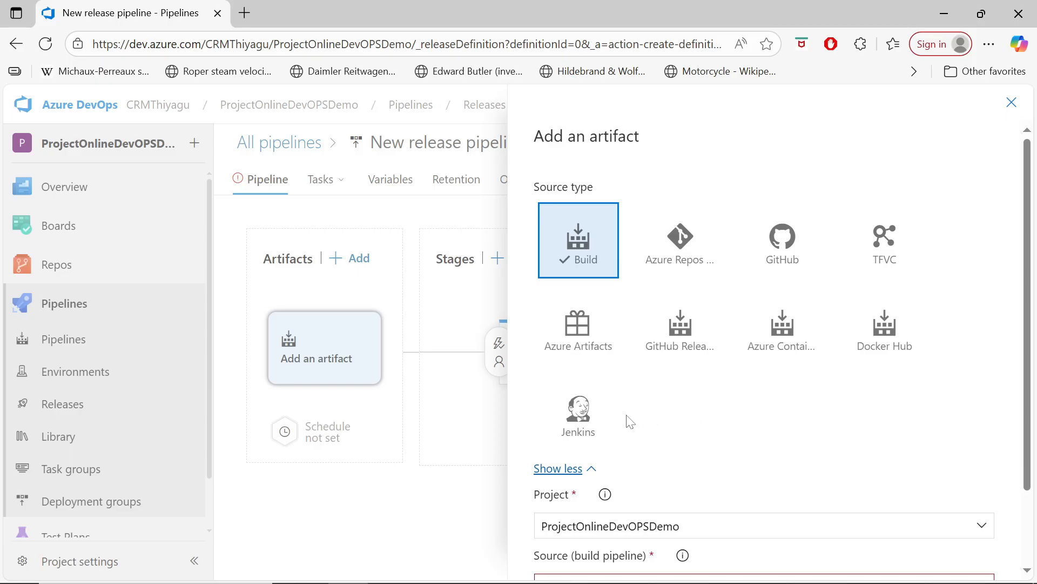
pyautogui.scroll(-2, 631, 421)
pyautogui.scroll(2, 638, 400)
pyautogui.scroll(-2, 736, 442)
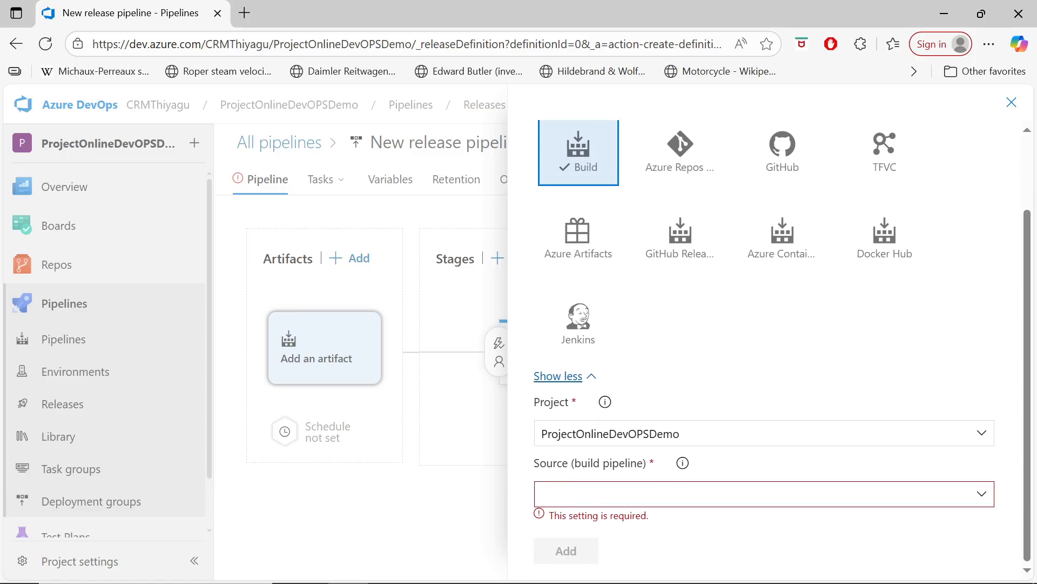
pyautogui.click(984, 502)
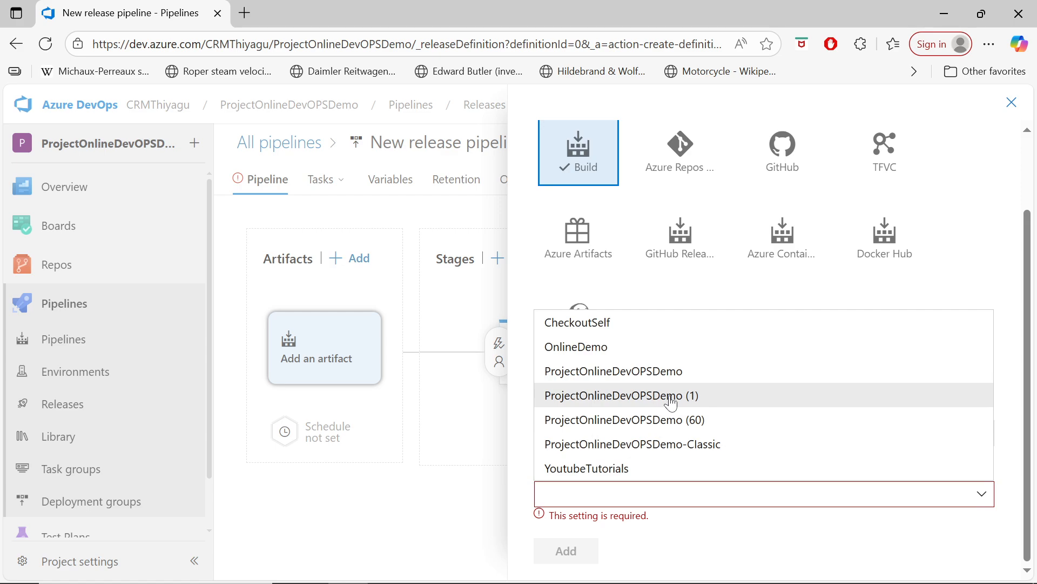
pyautogui.click(670, 401)
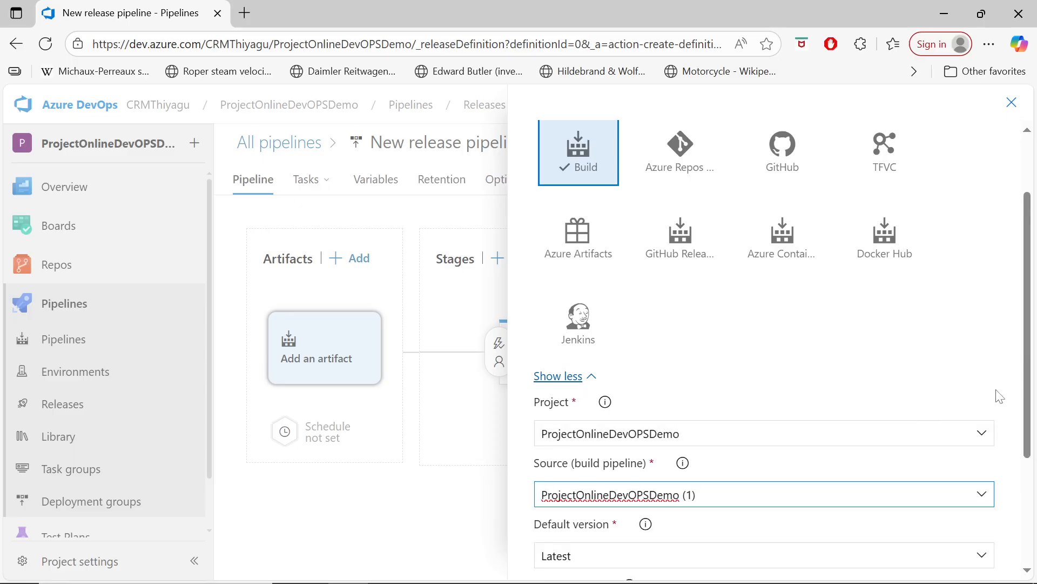
# Step: Examine the default version options for the artifact without changing the selection
pyautogui.scroll(-2, 1000, 396)
pyautogui.scroll(-2, 1002, 383)
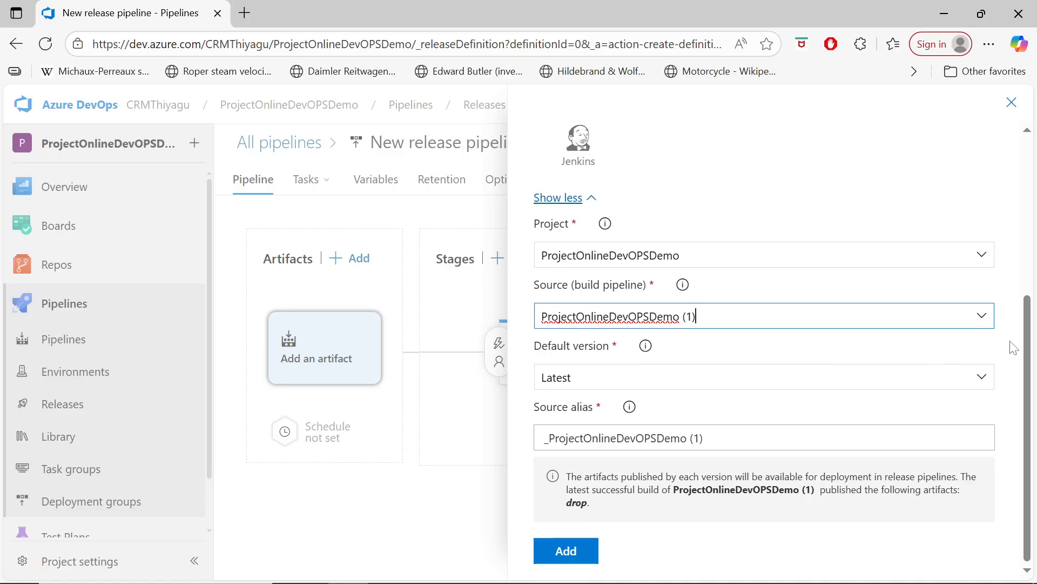
pyautogui.click(982, 380)
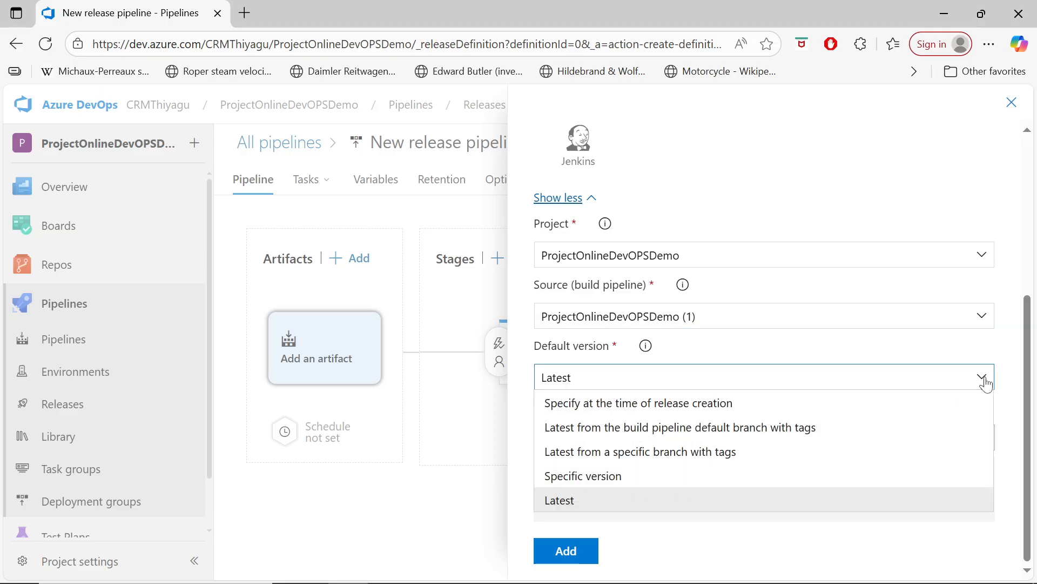
pyautogui.click(986, 383)
pyautogui.click(986, 383)
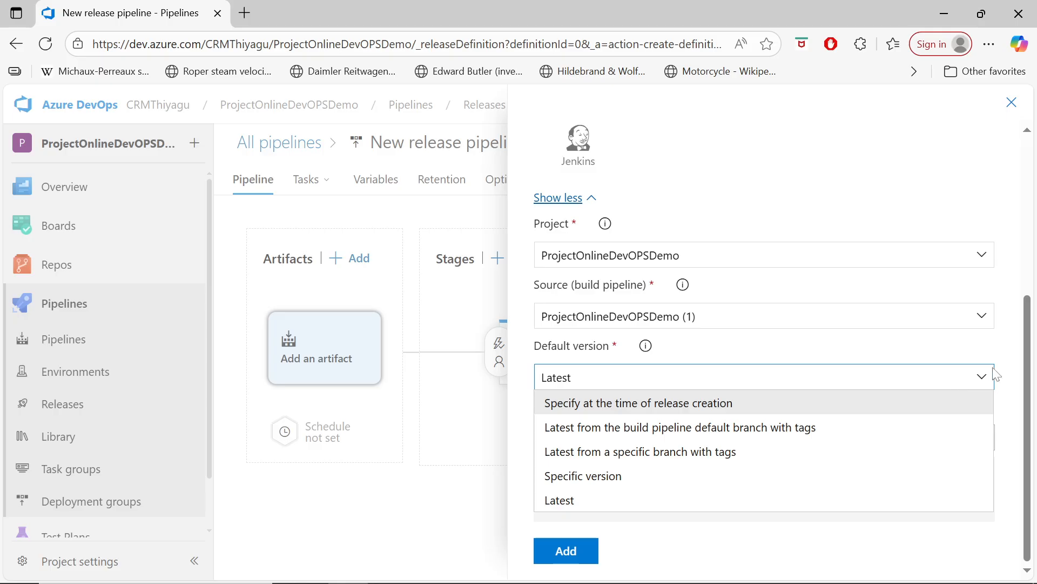
pyautogui.click(1012, 380)
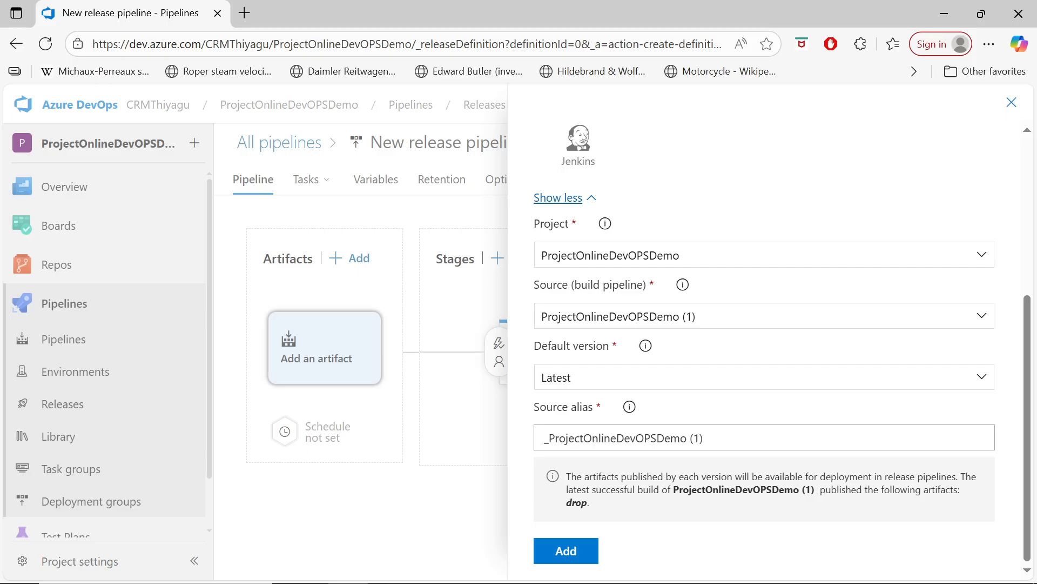
# Step: Read the note about published artifacts and add the configured build artifact to the release pipeline
pyautogui.moveTo(566, 476); pyautogui.dragTo(955, 476)
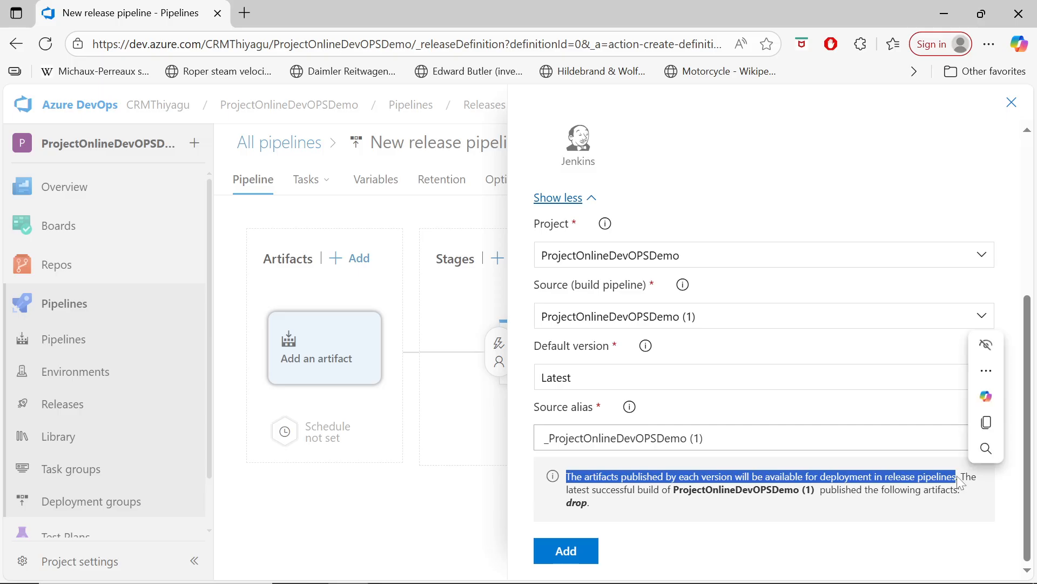
pyautogui.moveTo(910, 492); pyautogui.dragTo(914, 493)
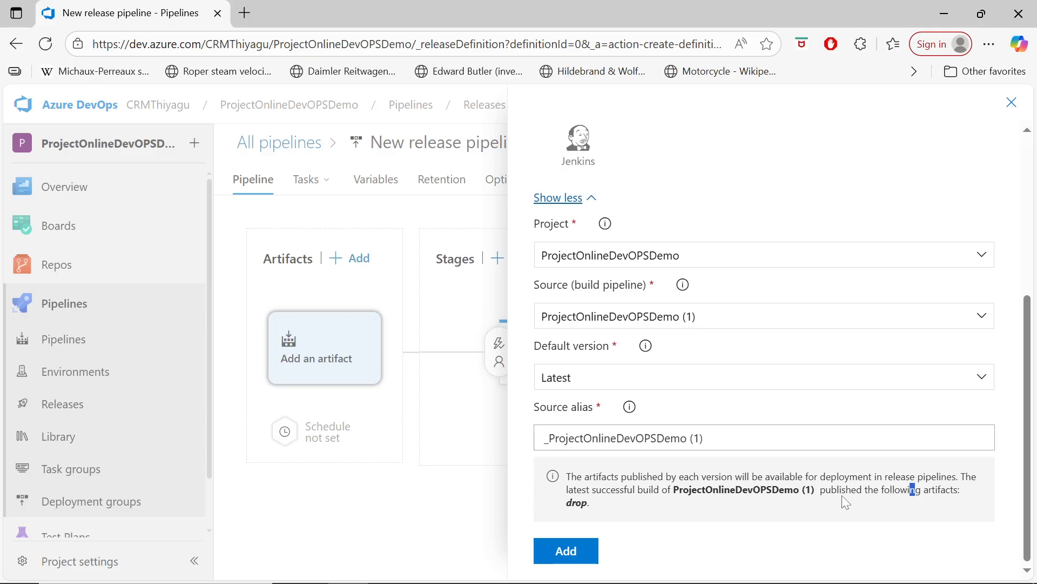
pyautogui.click(566, 551)
pyautogui.moveTo(818, 489); pyautogui.dragTo(837, 489)
pyautogui.moveTo(590, 502); pyautogui.dragTo(566, 476)
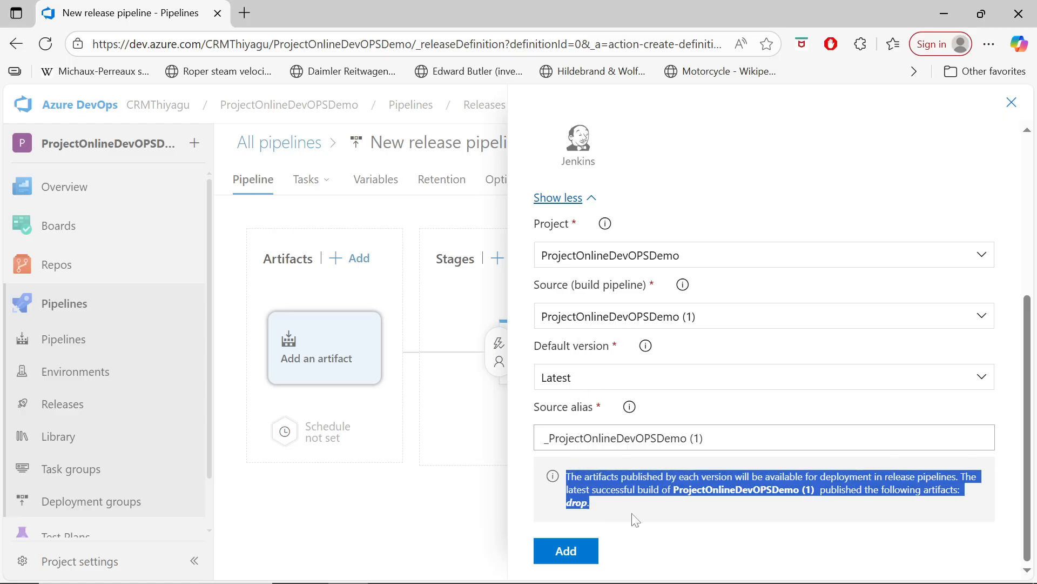
pyautogui.click(563, 550)
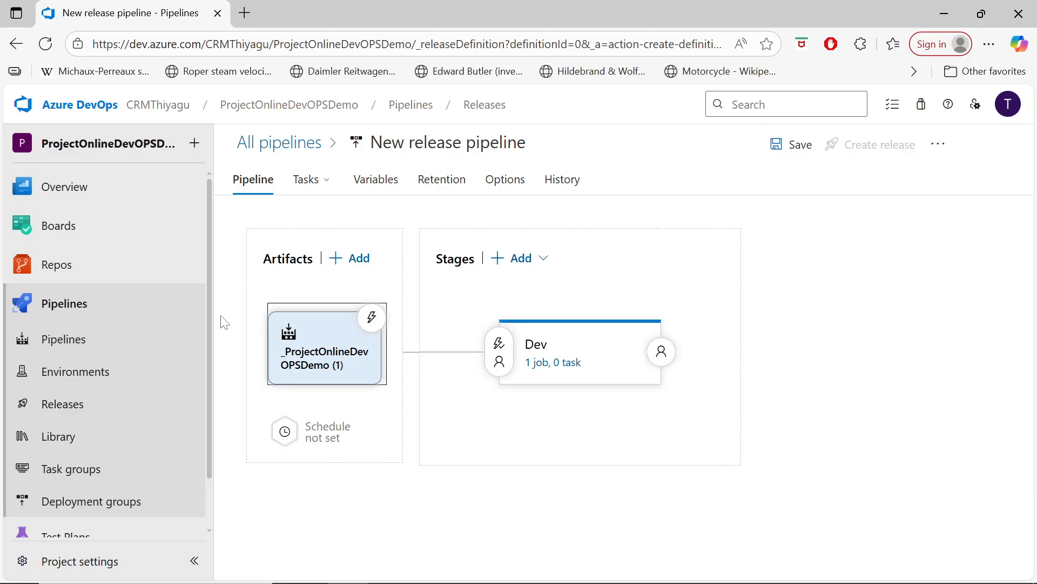
# Step: Add a Python script task to the agent job of the Dev stage
pyautogui.moveTo(597, 404)
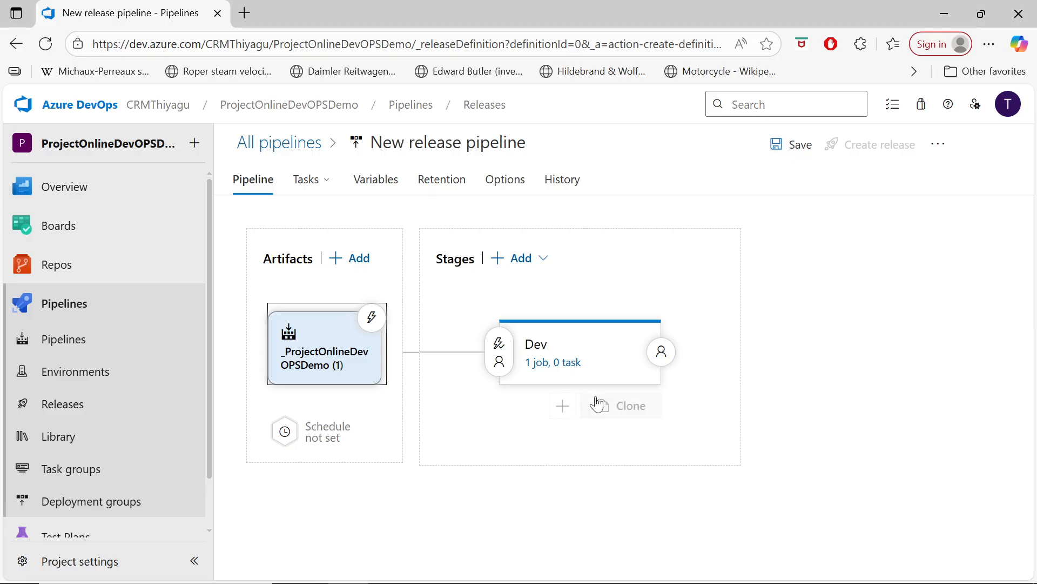
pyautogui.click(555, 368)
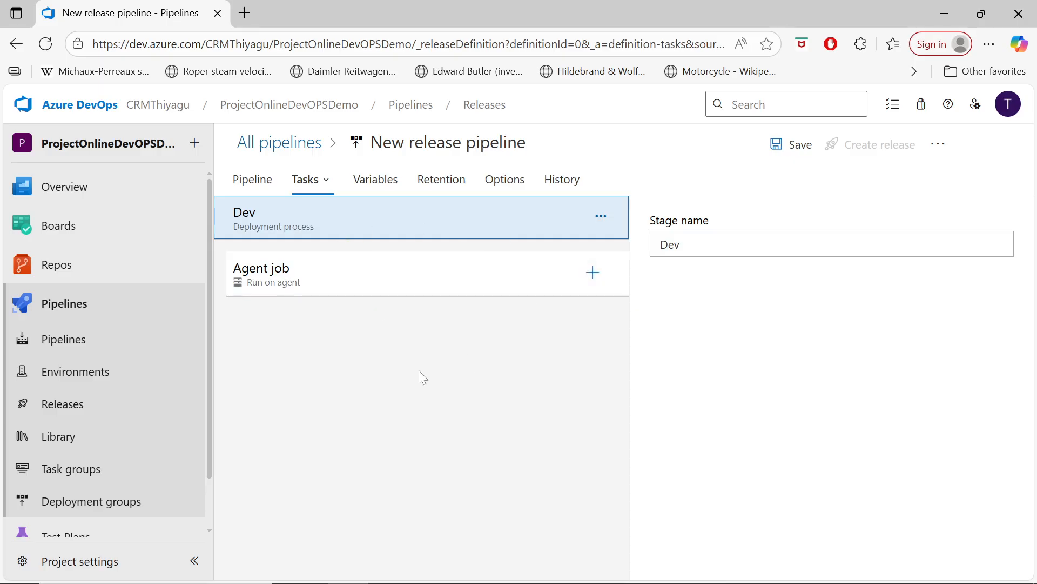
pyautogui.click(401, 290)
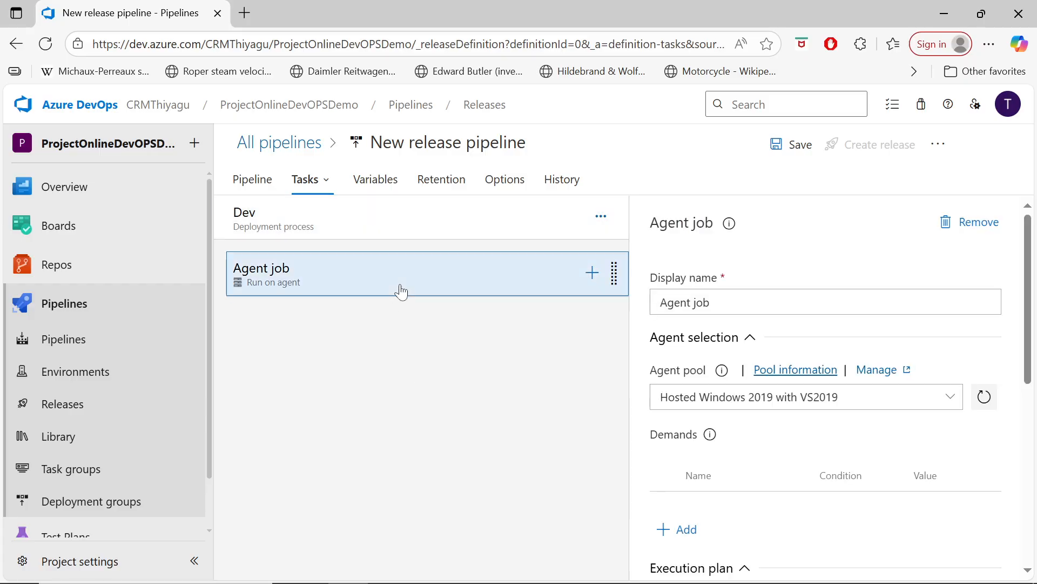
pyautogui.click(593, 272)
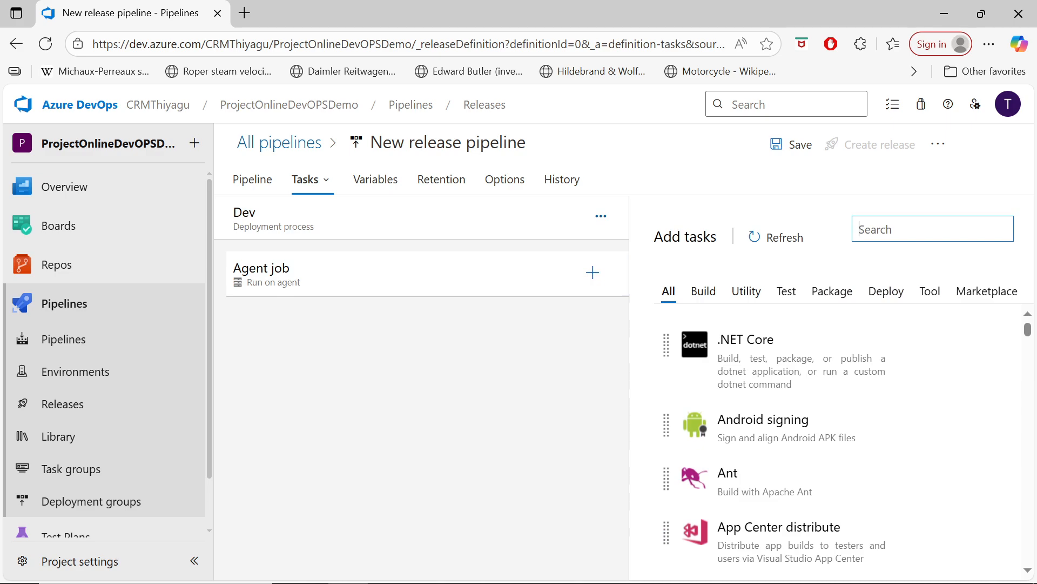
pyautogui.write('python')
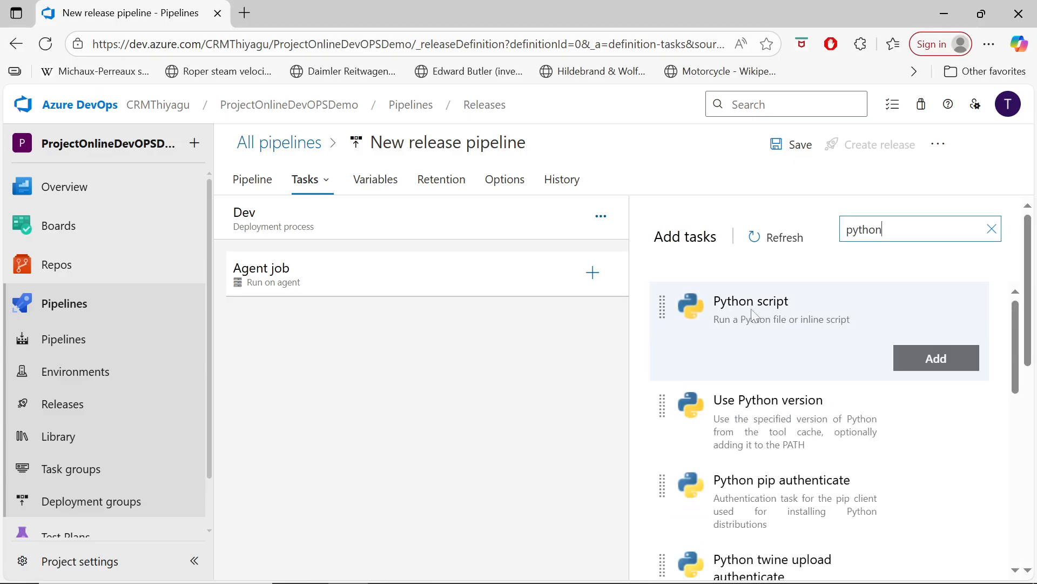
pyautogui.click(940, 359)
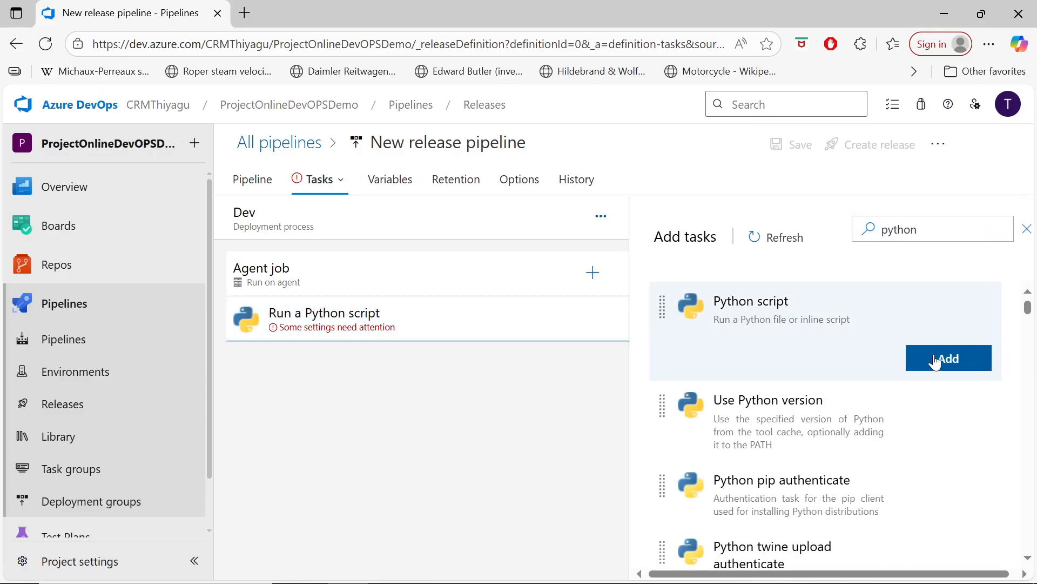
# Step: Set the Dev task's script path to CompareTwoLists.py in the drop folder of the linked ProjectOnlineDevOPSDemo (1) build artifact
pyautogui.click(459, 327)
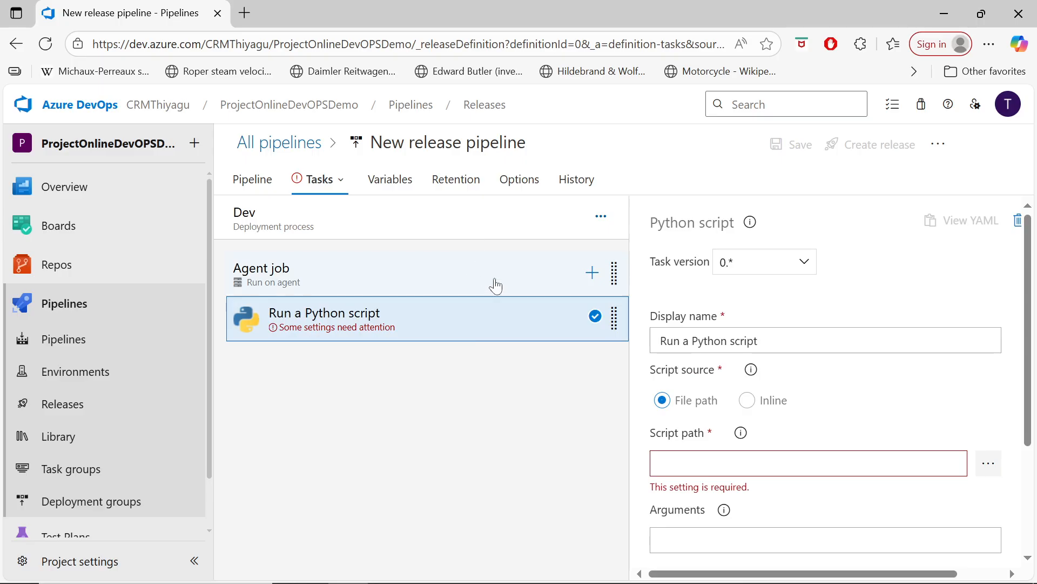
pyautogui.scroll(-3, 1021, 341)
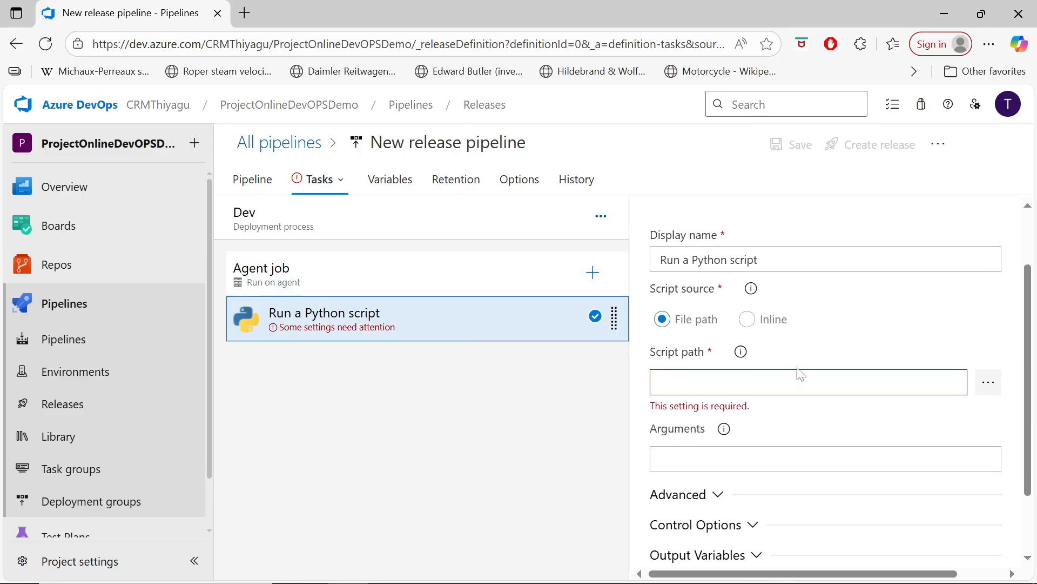
pyautogui.click(989, 382)
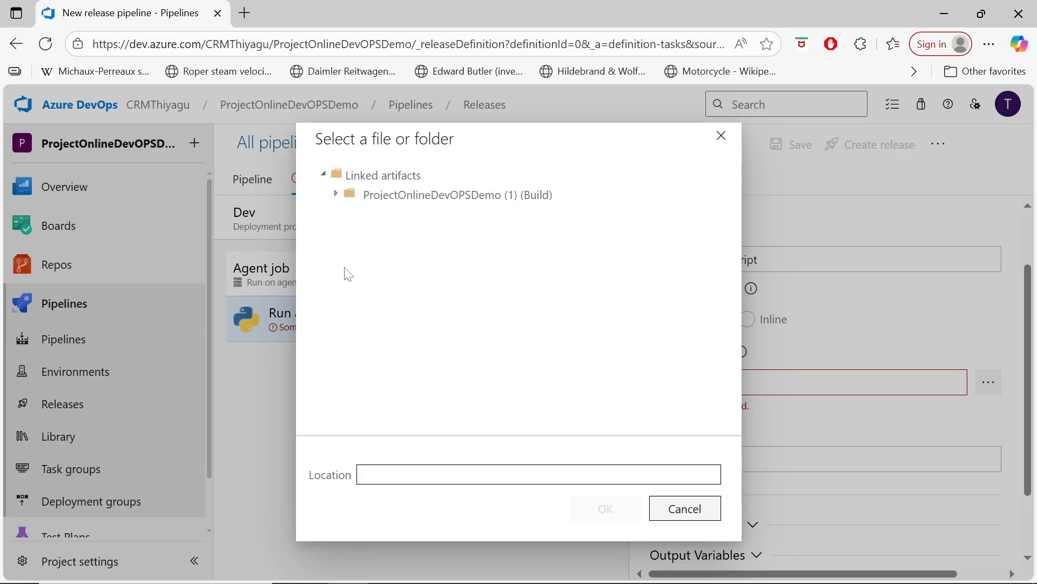
pyautogui.click(336, 198)
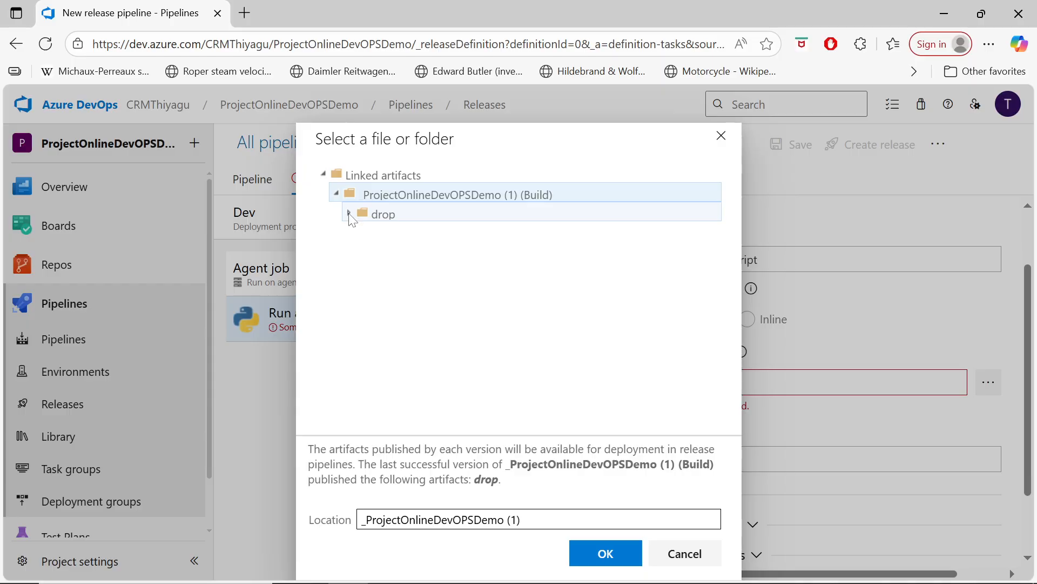
pyautogui.click(351, 215)
pyautogui.scroll(-1, 496, 312)
pyautogui.scroll(-2, 495, 312)
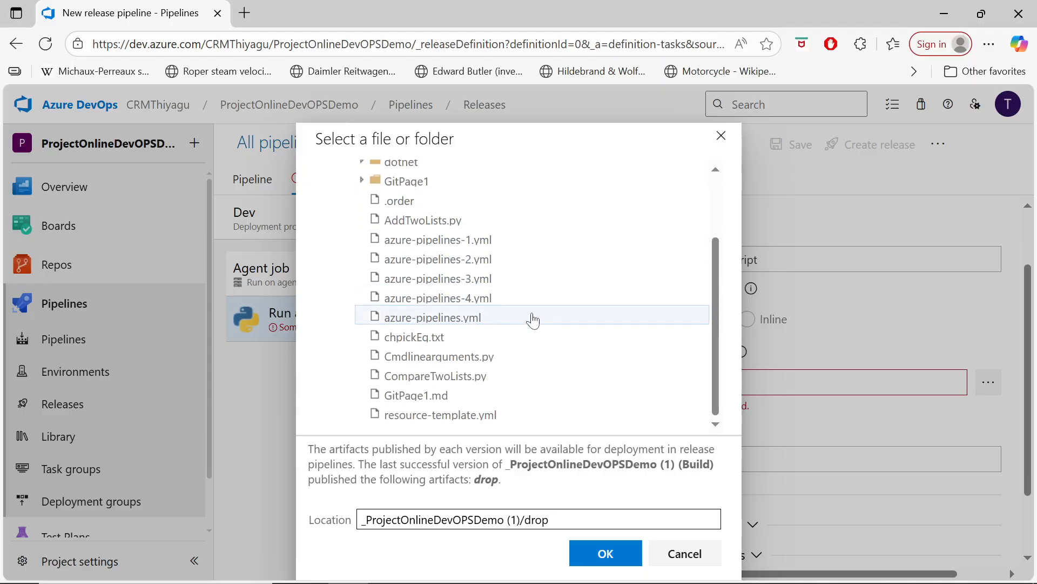
pyautogui.click(433, 377)
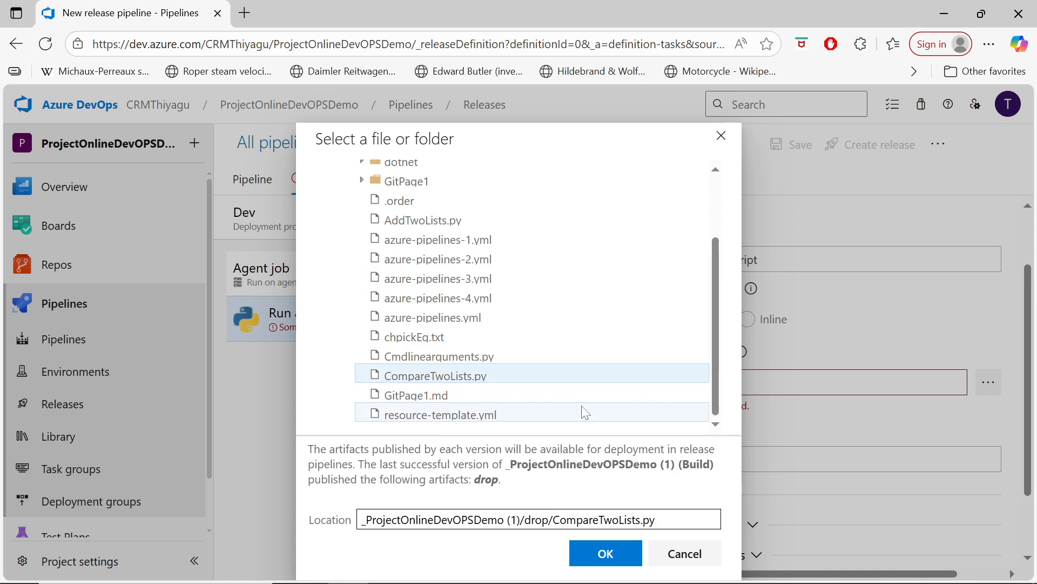
pyautogui.click(599, 553)
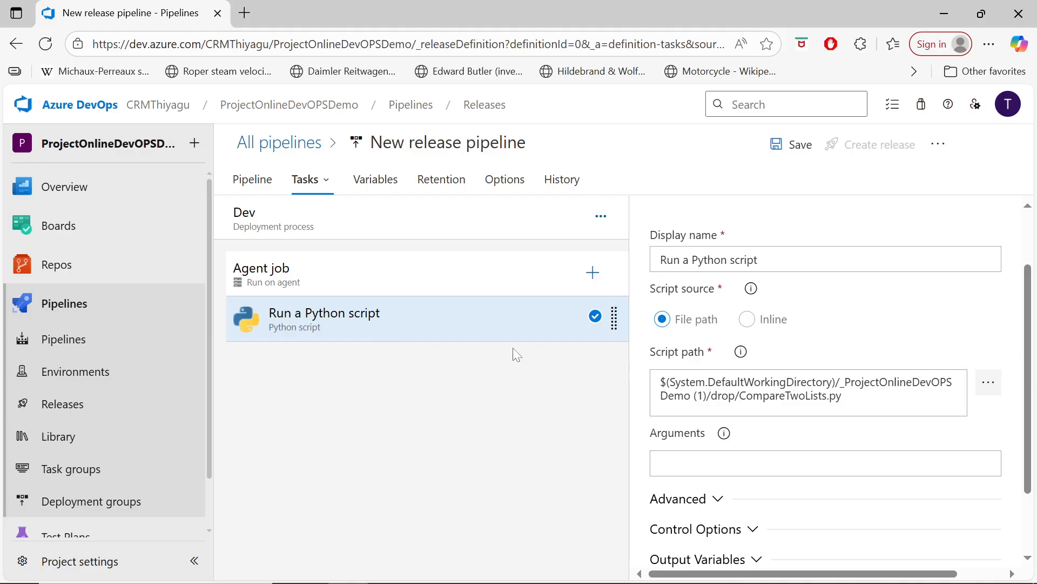
# Step: Save the new release pipeline in the root folder without a comment
pyautogui.scroll(-3, 993, 374)
pyautogui.scroll(5, 993, 489)
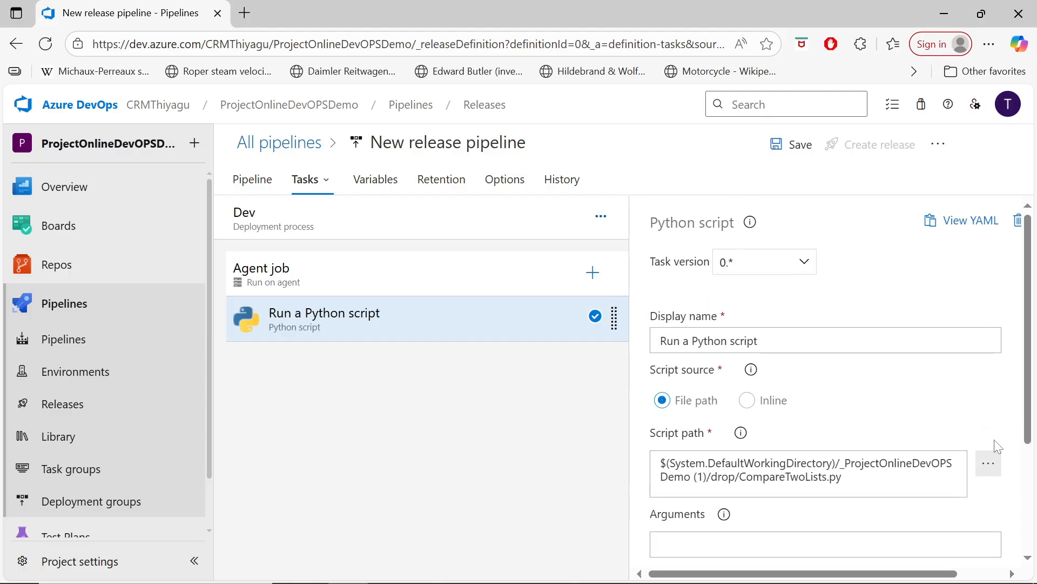
pyautogui.click(786, 156)
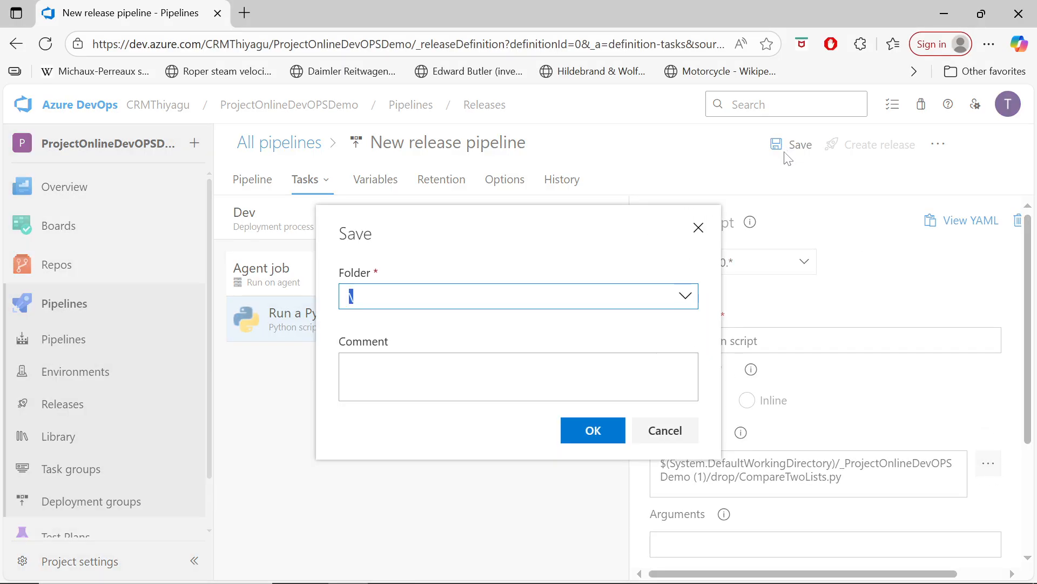
pyautogui.click(596, 439)
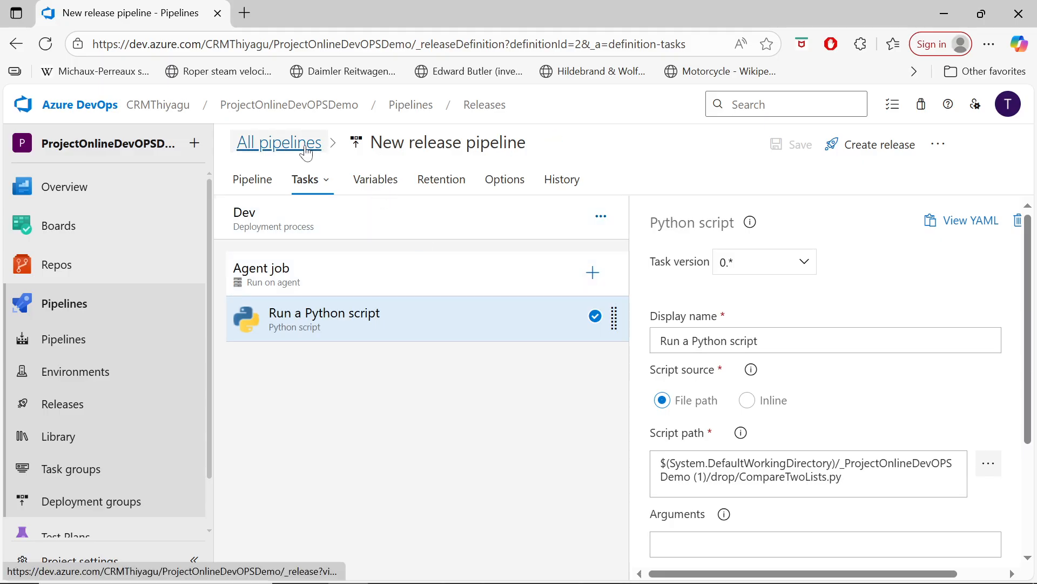
# Step: Check the Dev stage's deployment tasks from the pipeline diagram and return to the diagram
pyautogui.click(252, 181)
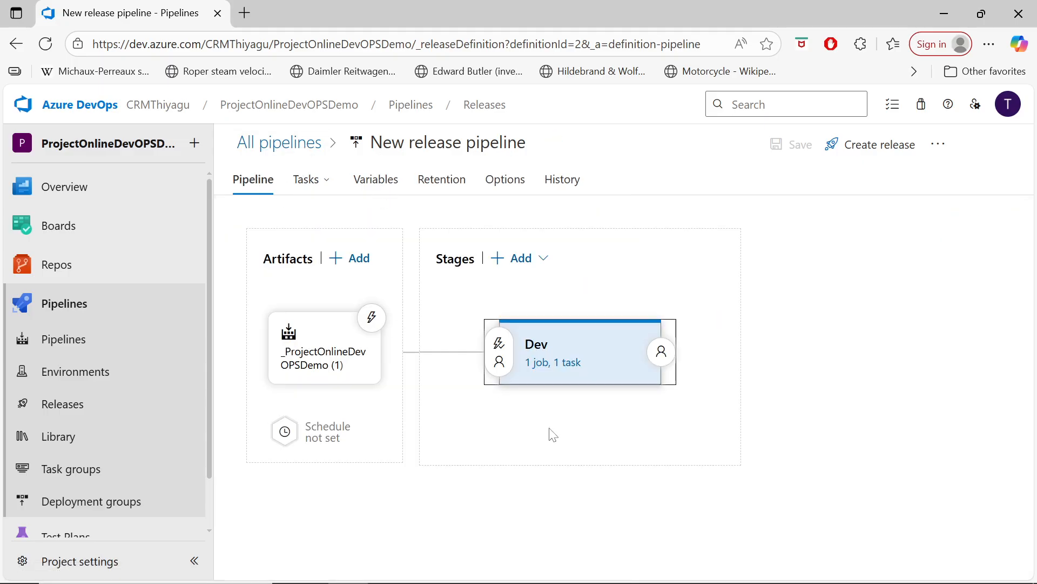
pyautogui.moveTo(561, 372)
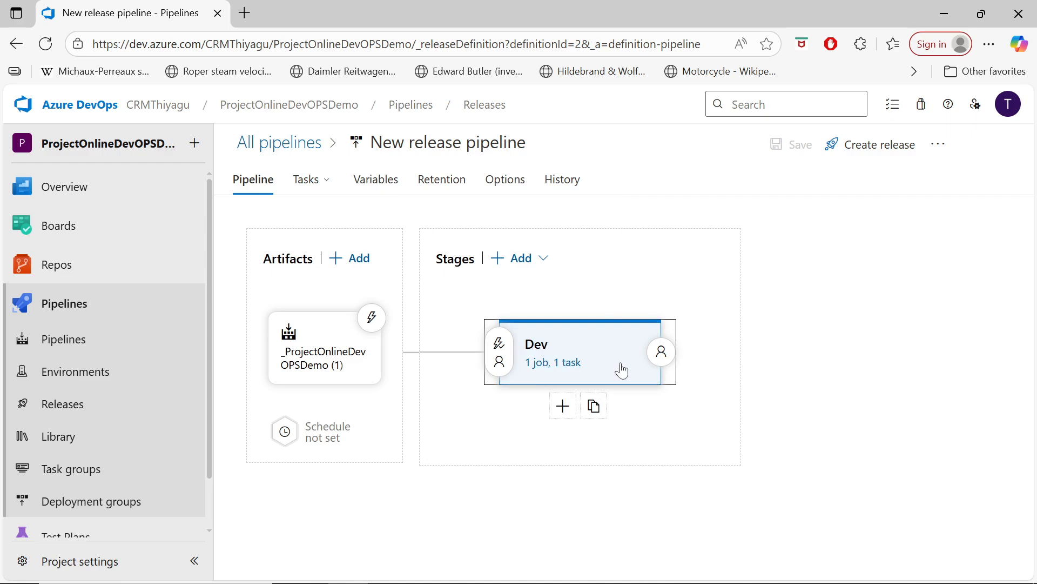
pyautogui.click(551, 363)
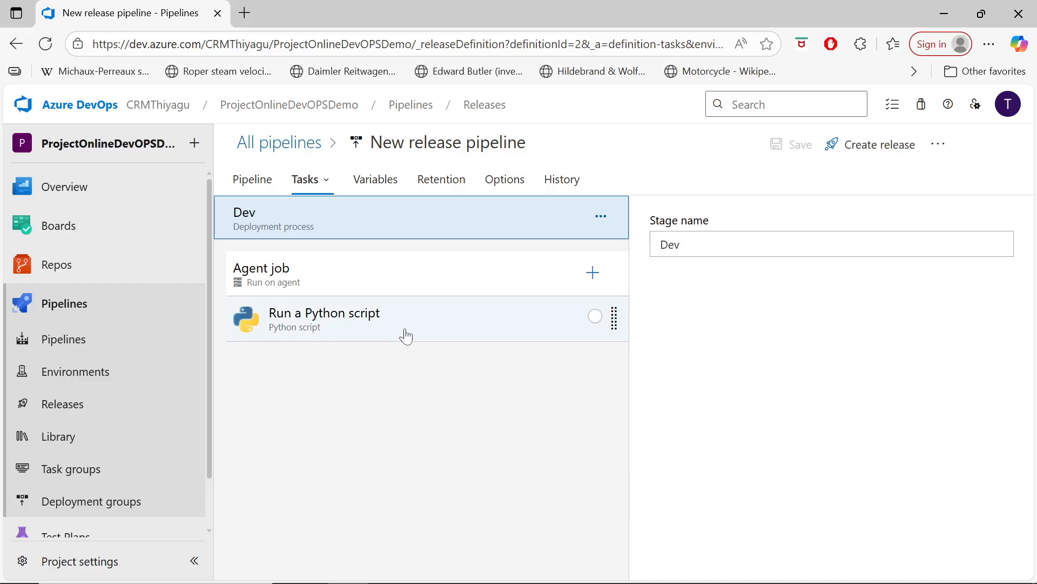
pyautogui.click(249, 182)
# Step: Add a stage after Dev with an empty job, name it QA, and close its properties
pyautogui.moveTo(562, 412)
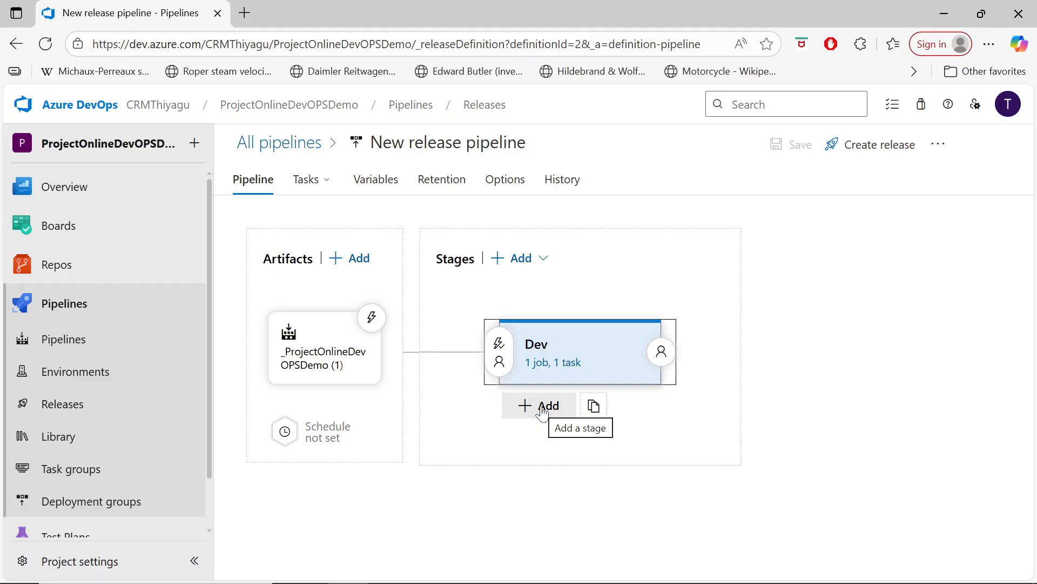
pyautogui.click(543, 414)
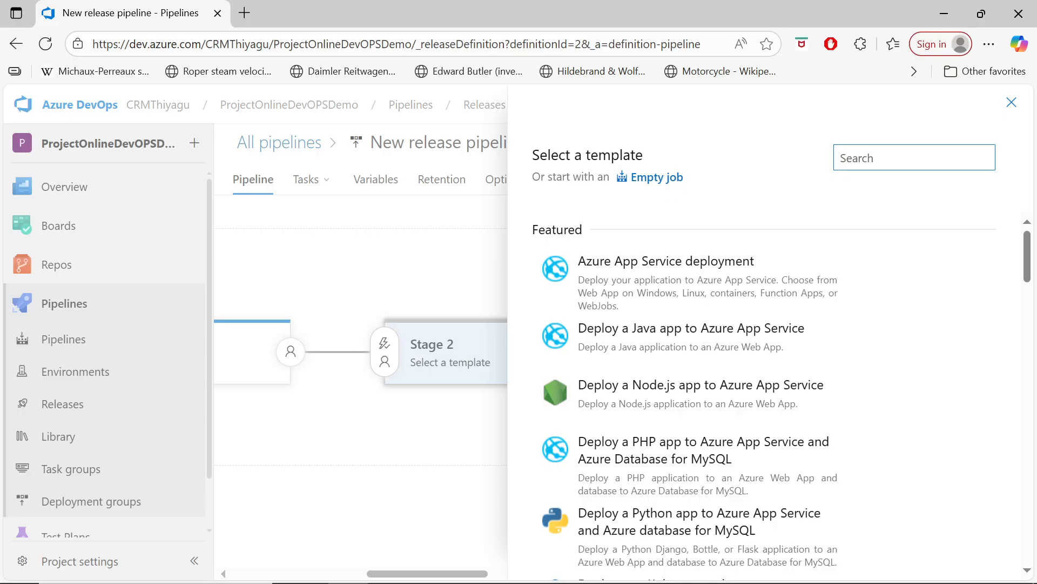
pyautogui.click(657, 178)
pyautogui.click(609, 358)
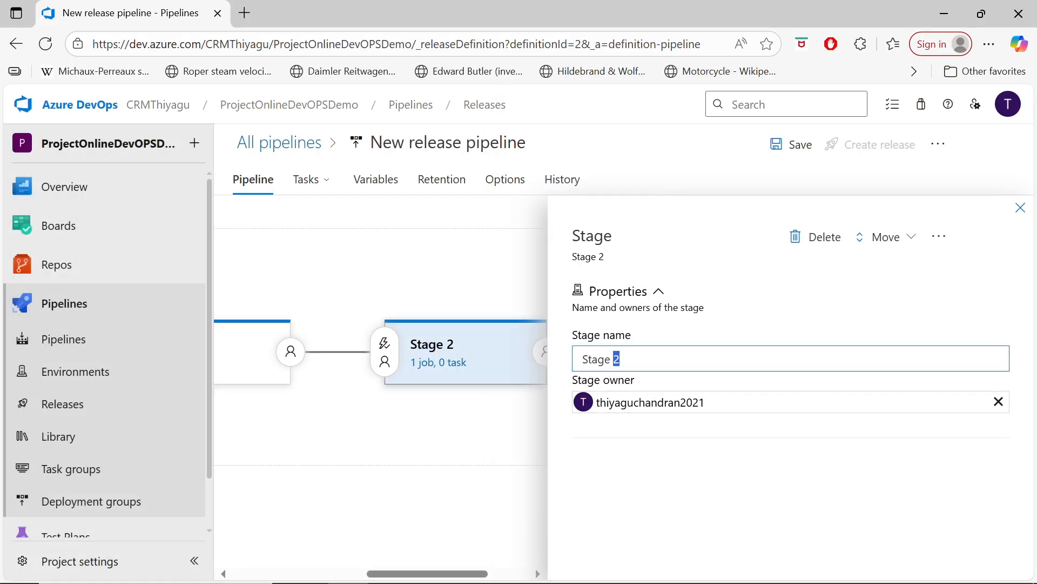
pyautogui.hotkey('ctrl', 'a')
pyautogui.write('QA')
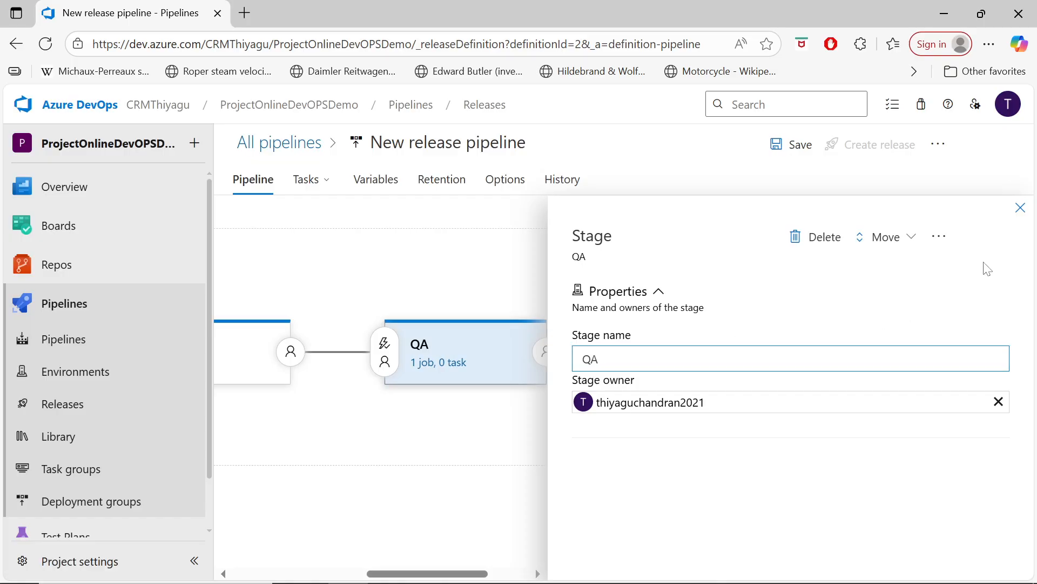
pyautogui.click(1020, 209)
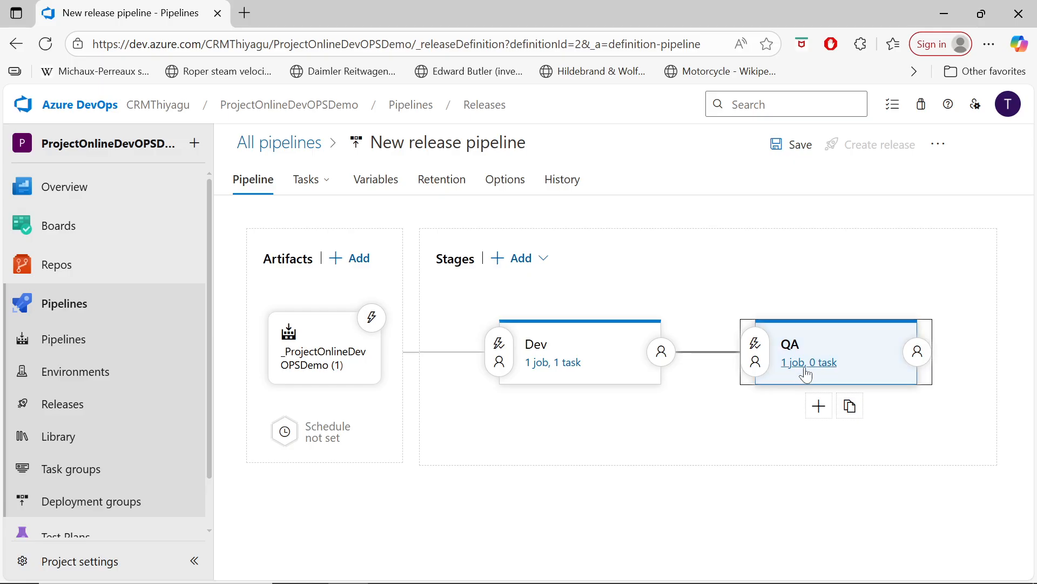
# Step: Add a Python script task to the agent job of the QA stage
pyautogui.click(812, 372)
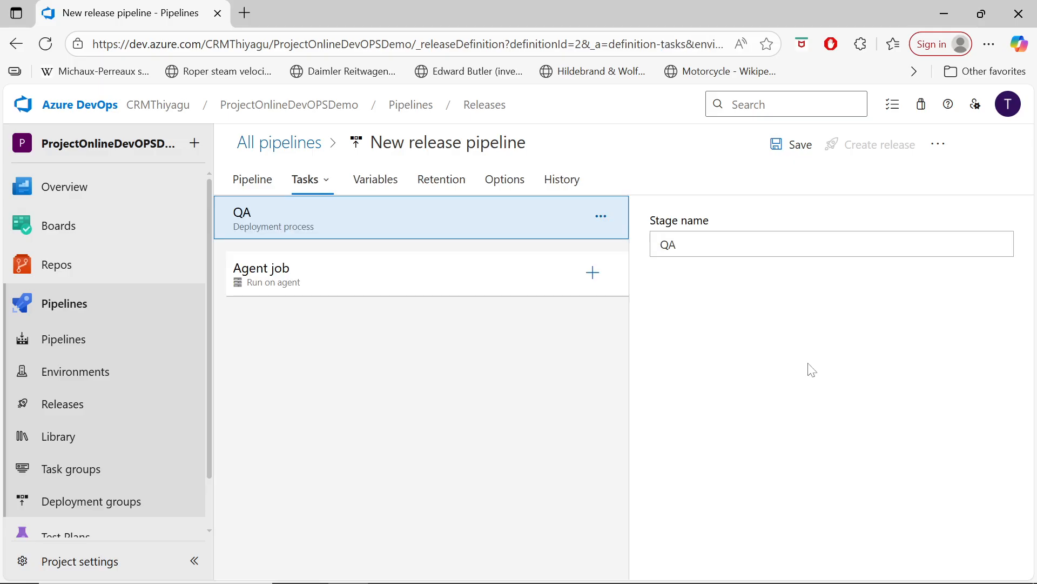
pyautogui.click(592, 272)
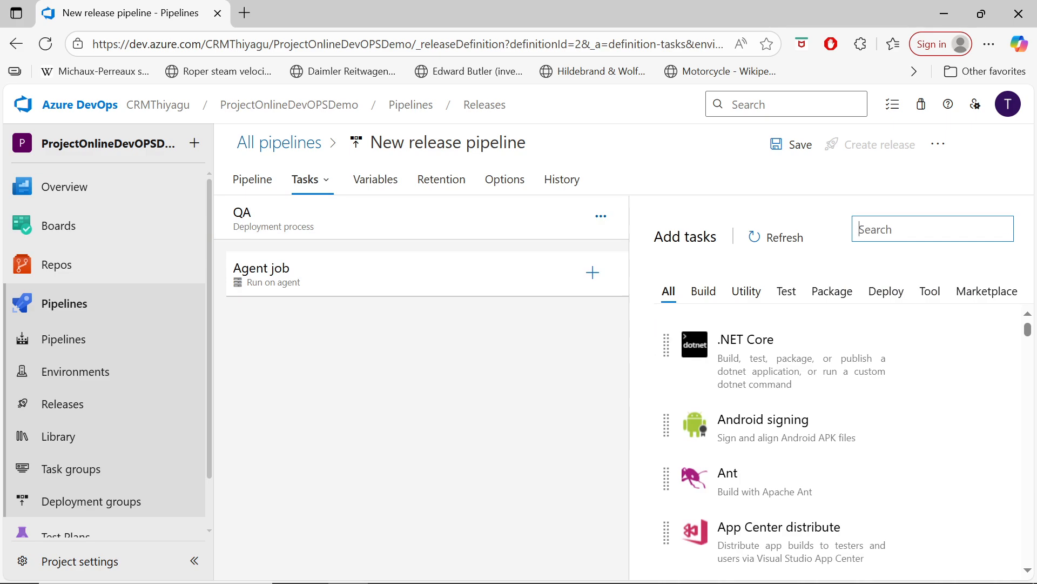
pyautogui.write('pyth')
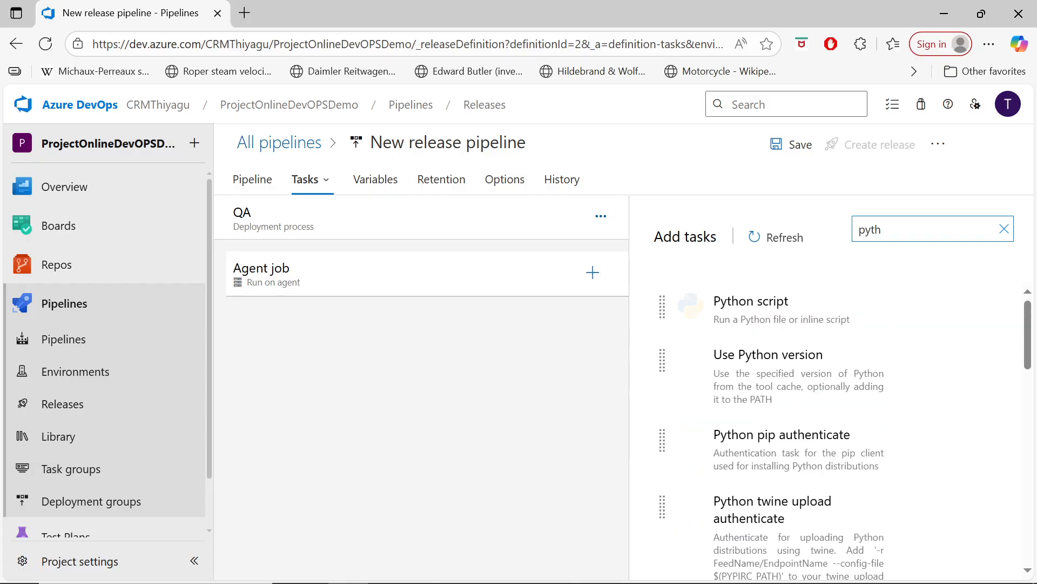
pyautogui.click(932, 366)
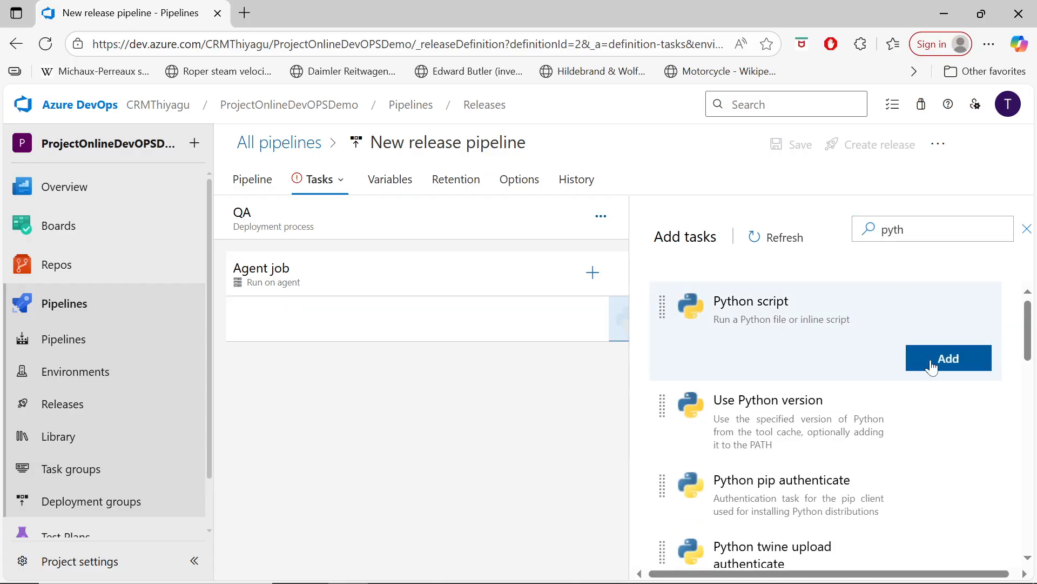
# Step: Set the QA task's script path to CompareTwoLists.py in the drop folder of the linked ProjectOnlineDevOPSDemo (1) build artifact
pyautogui.click(462, 320)
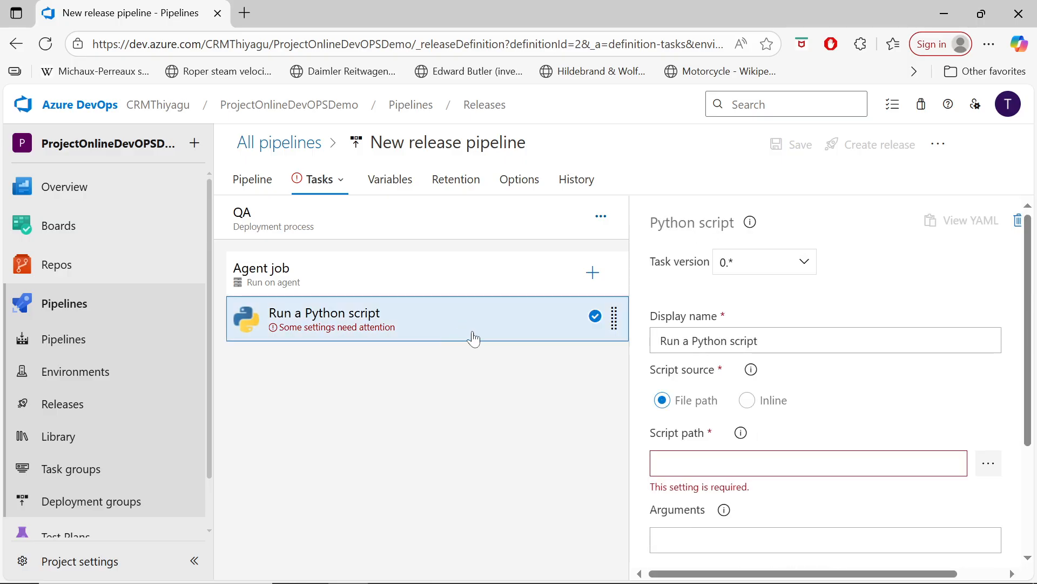
pyautogui.click(993, 470)
pyautogui.click(335, 195)
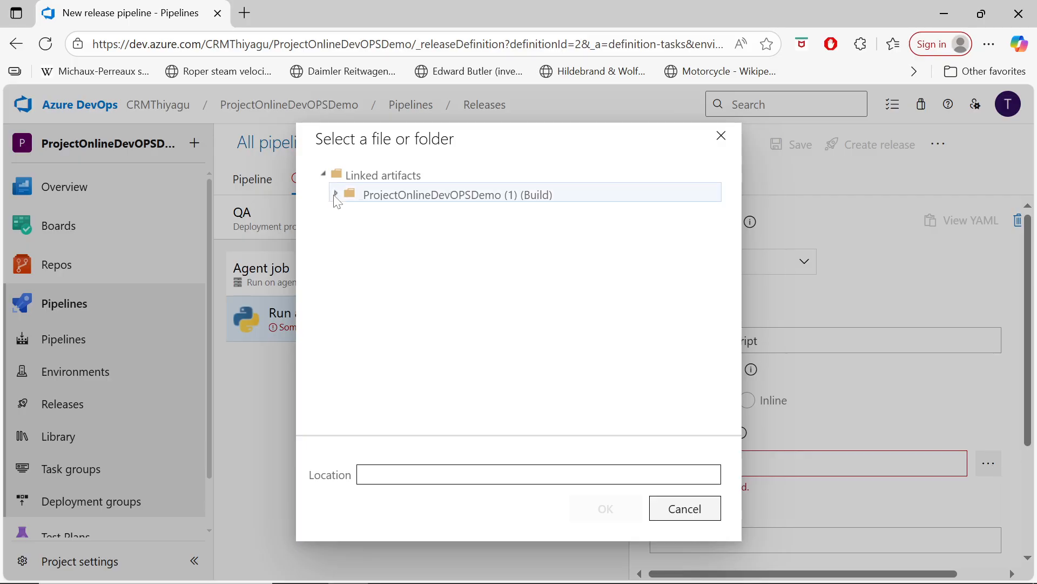
pyautogui.click(348, 214)
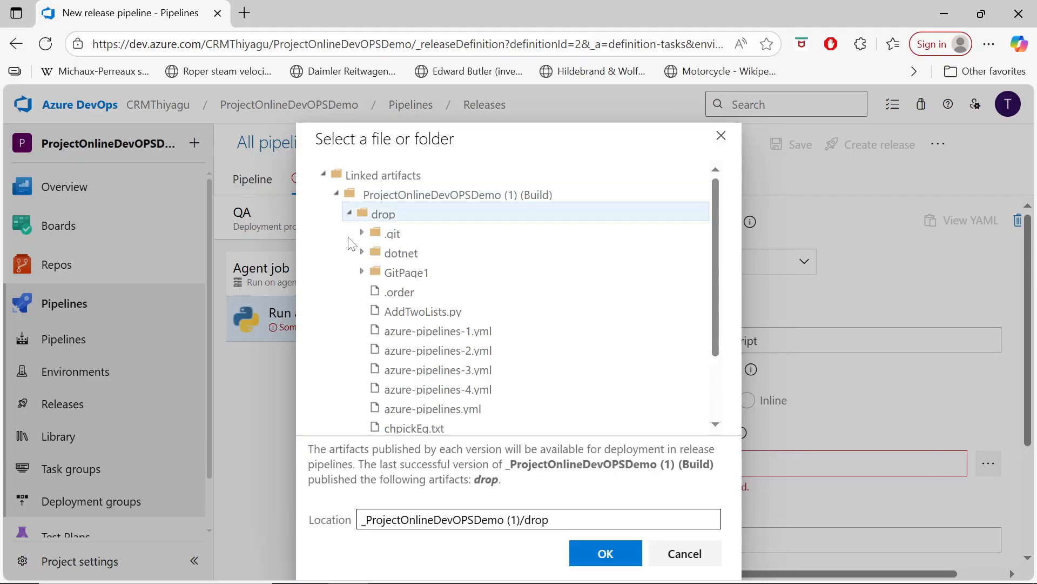
pyautogui.scroll(-1, 482, 392)
pyautogui.scroll(-1, 486, 389)
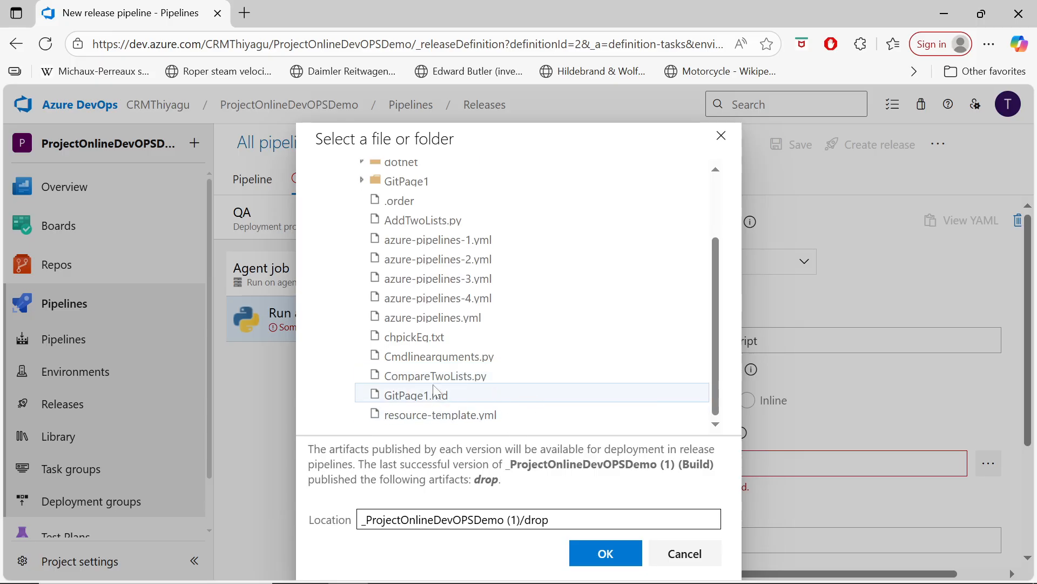
pyautogui.click(410, 376)
pyautogui.click(595, 557)
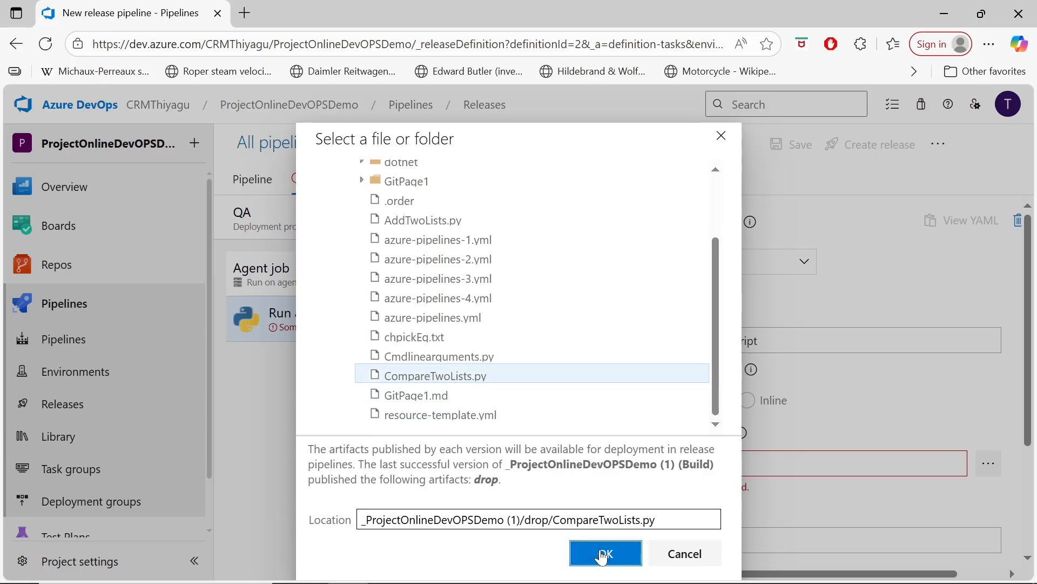
# Step: Save the release pipeline without a comment and return to its pipeline diagram
pyautogui.scroll(-3, 696, 387)
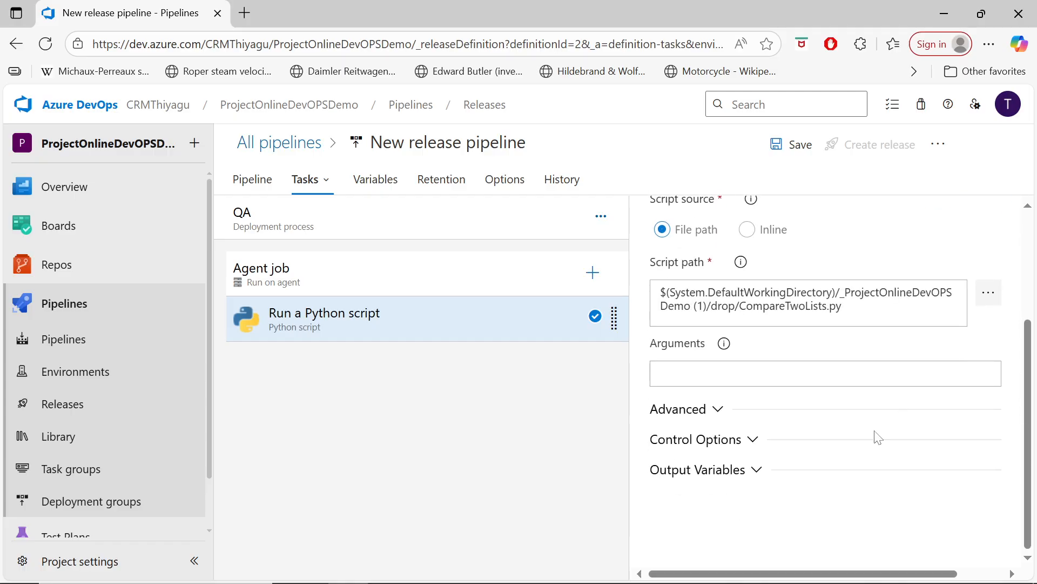
pyautogui.scroll(3, 741, 521)
pyautogui.click(783, 164)
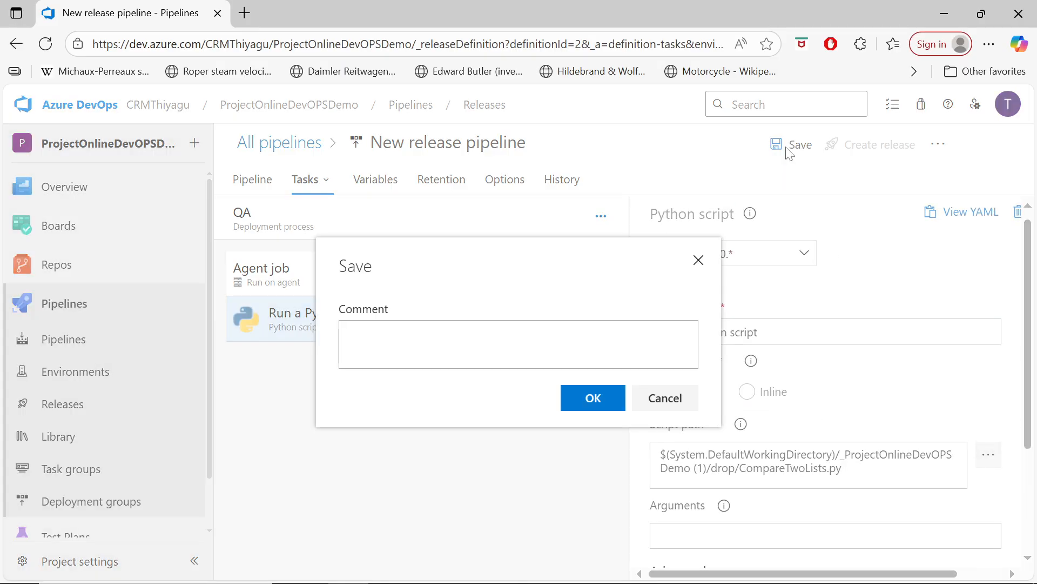
pyautogui.click(593, 398)
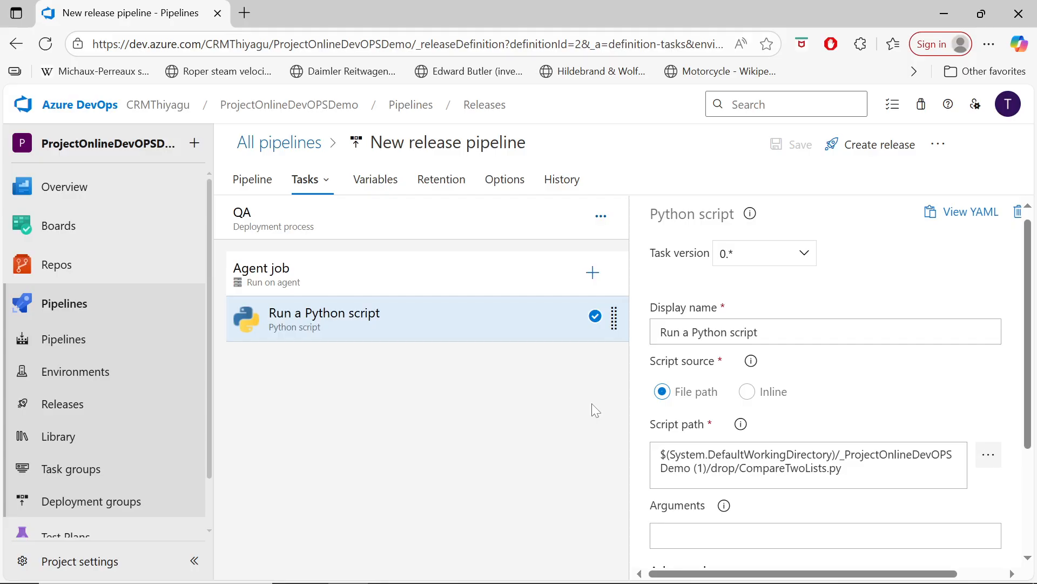
pyautogui.click(248, 184)
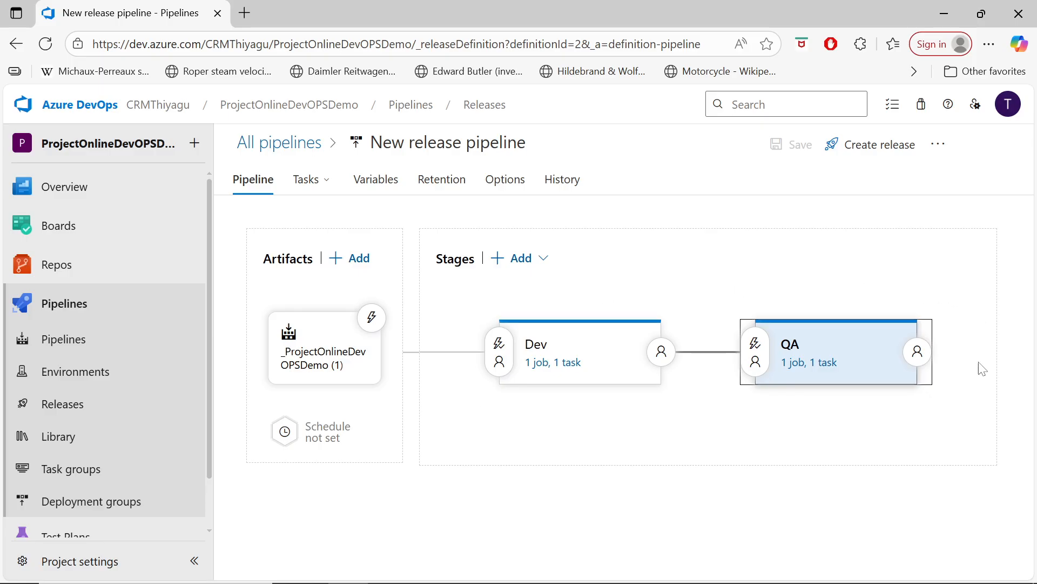
pyautogui.moveTo(503, 432)
pyautogui.click(543, 261)
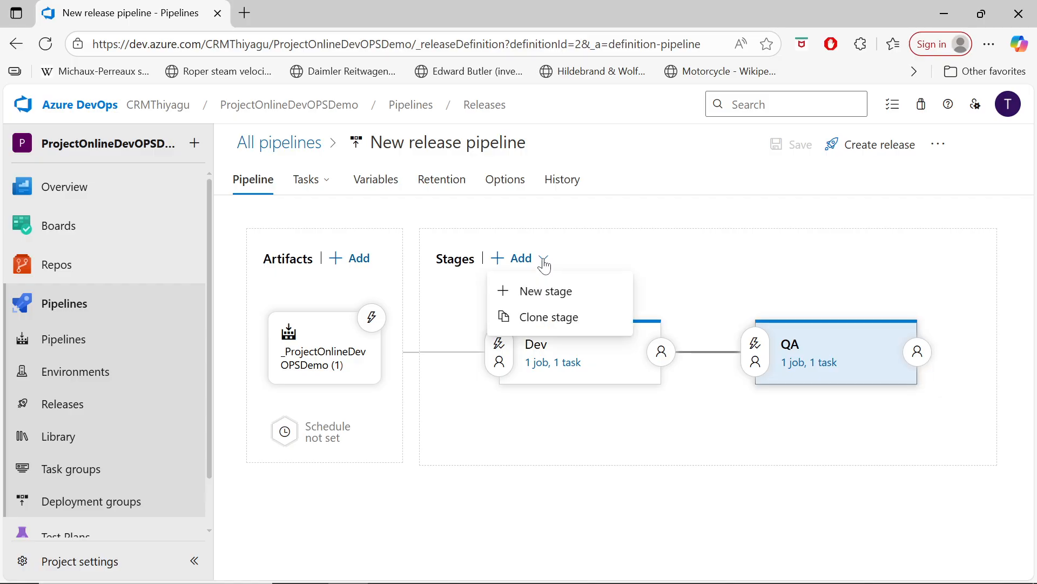
pyautogui.click(651, 145)
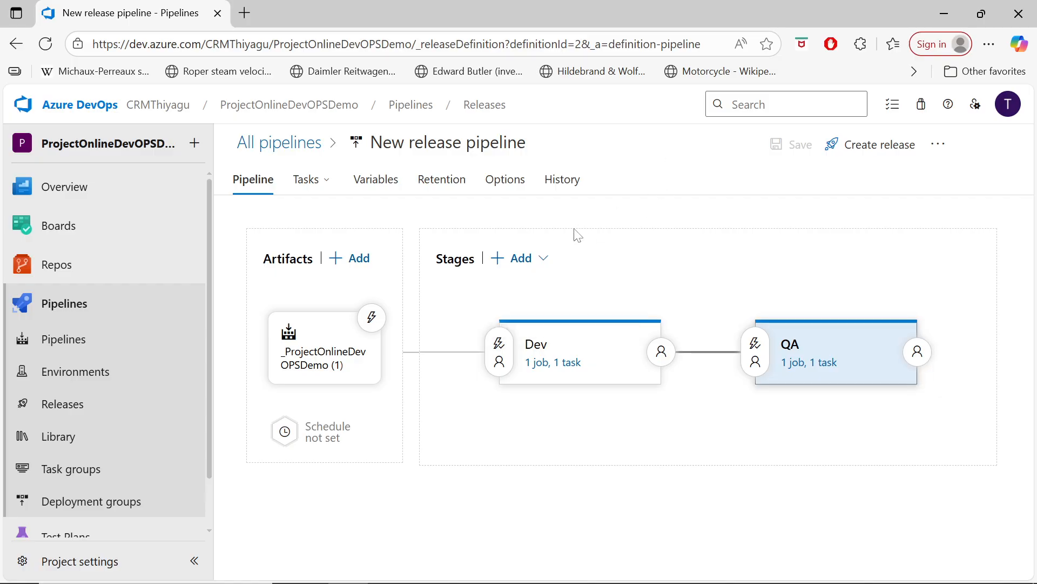
pyautogui.click(546, 259)
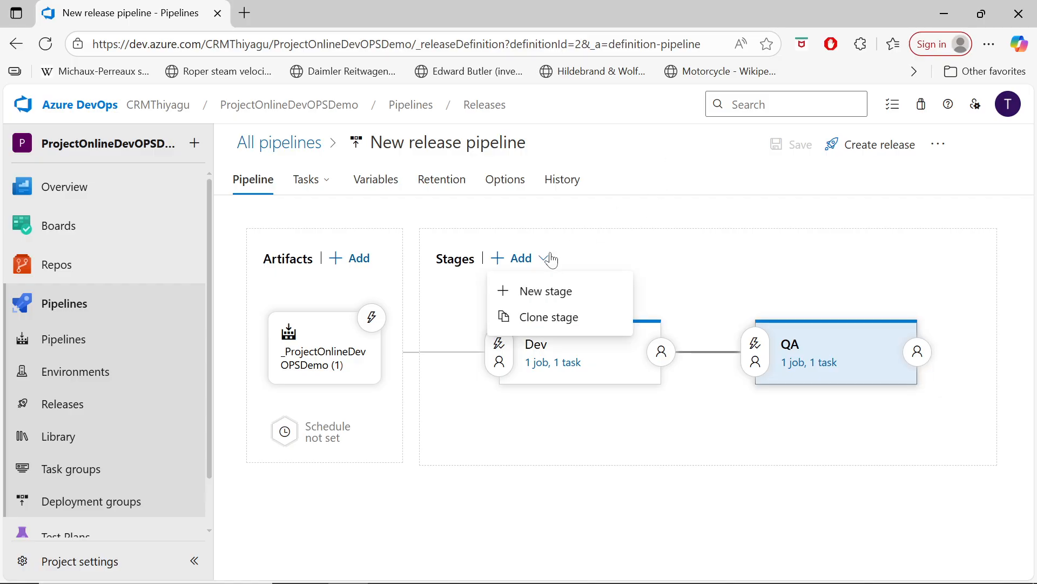
pyautogui.click(663, 161)
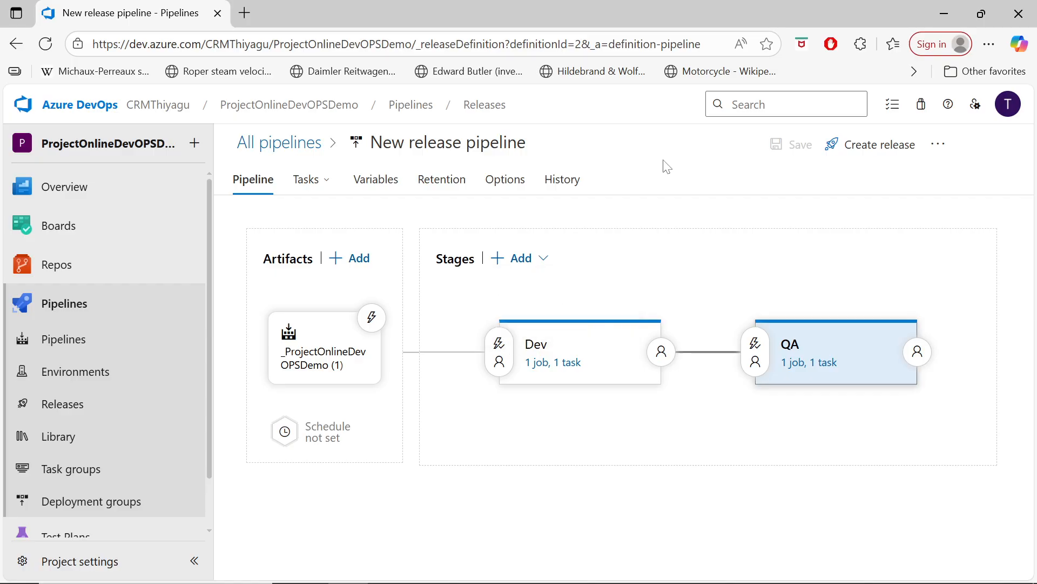
# Step: Create a new release from the pipeline with artifact version 20250717.2, keeping the Dev and QA triggers automated and the description empty
pyautogui.click(860, 155)
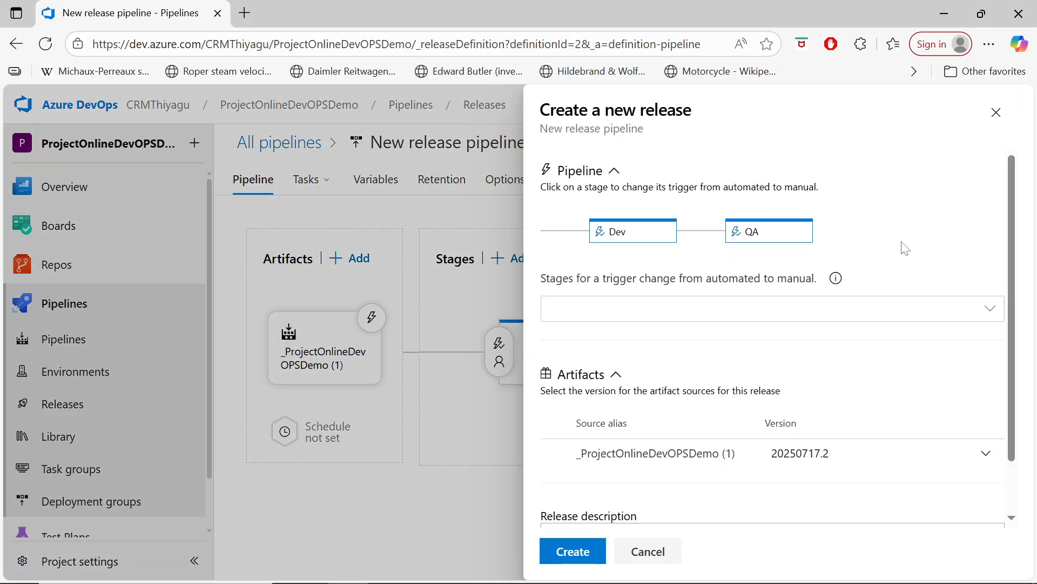
pyautogui.scroll(-1, 913, 270)
pyautogui.scroll(1, 899, 323)
pyautogui.scroll(-1, 899, 323)
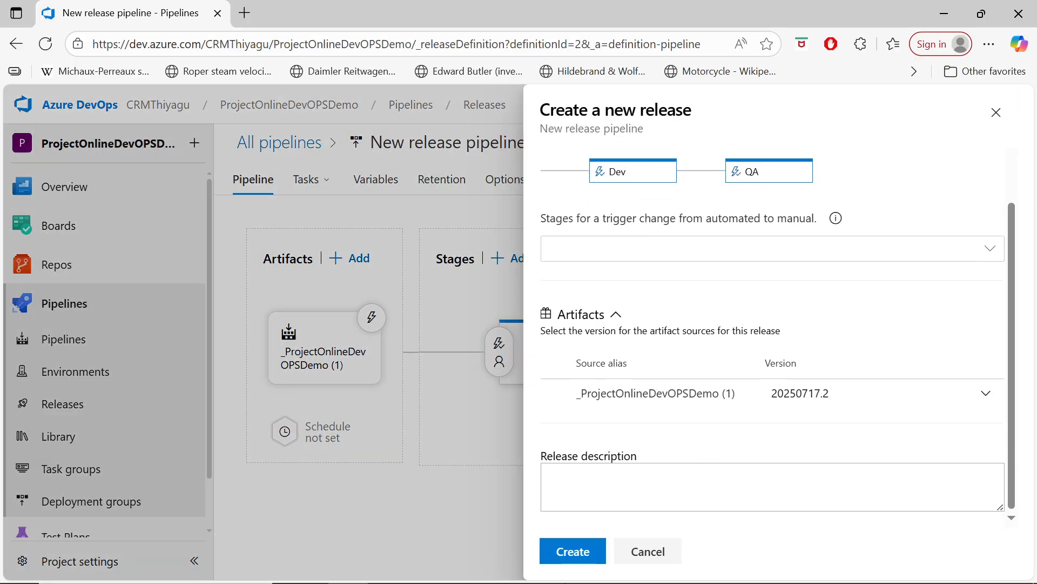
pyautogui.click(572, 550)
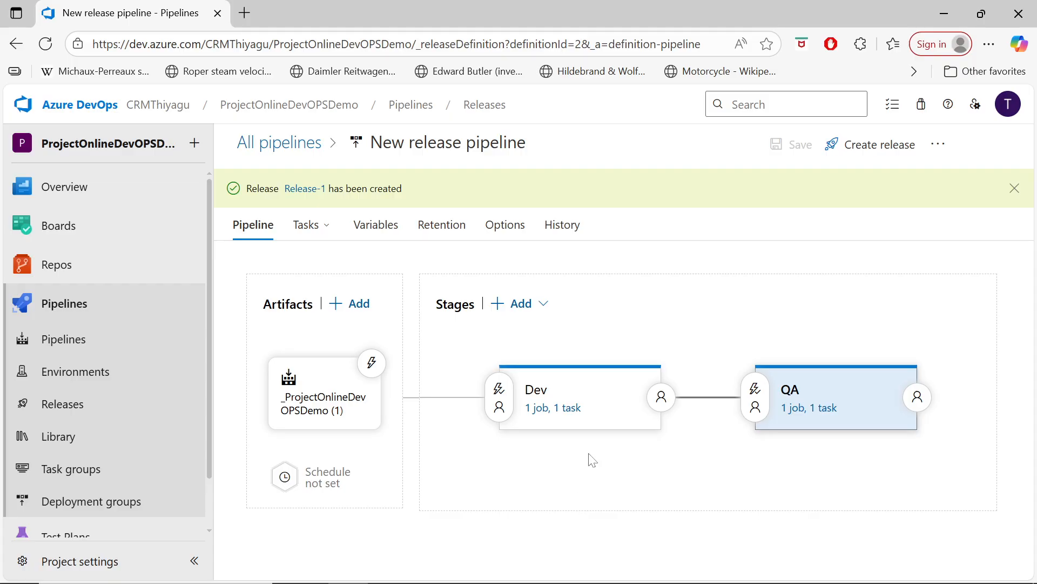
# Step: Open the newly created release, examine the Dev stage's agent job logs, and return to the release diagram
pyautogui.click(312, 199)
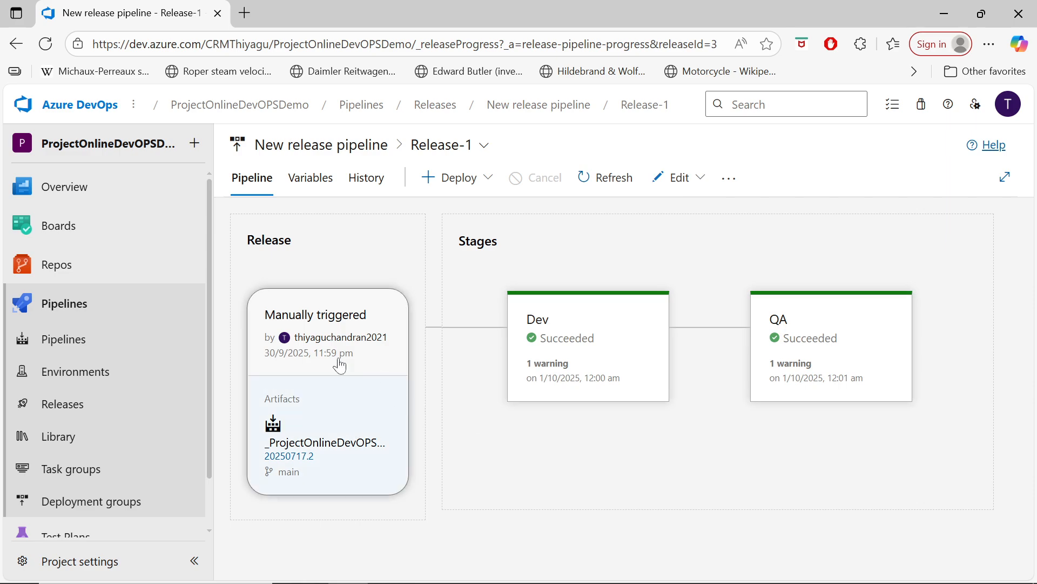
pyautogui.moveTo(601, 384)
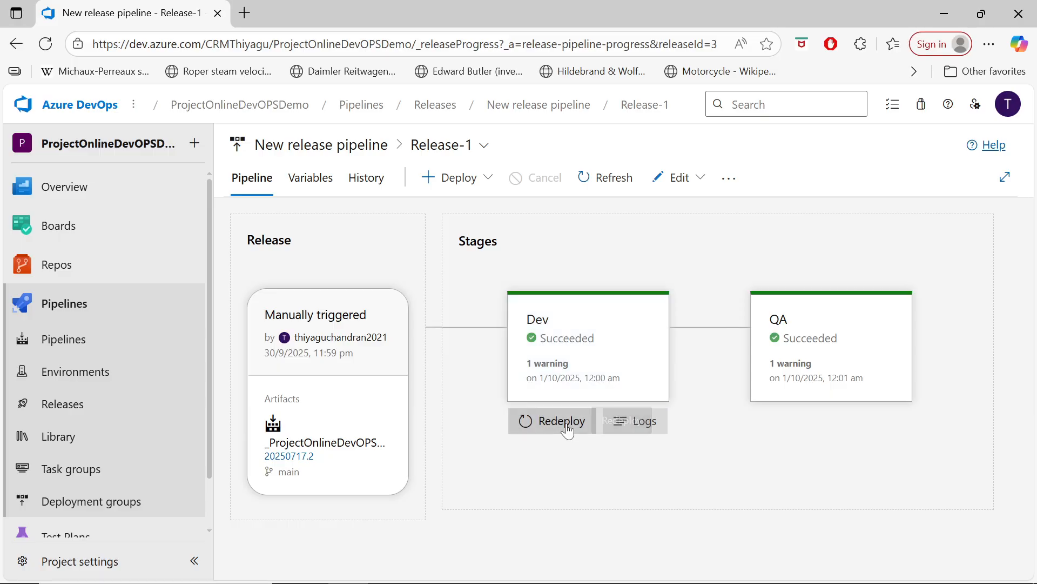
pyautogui.click(631, 429)
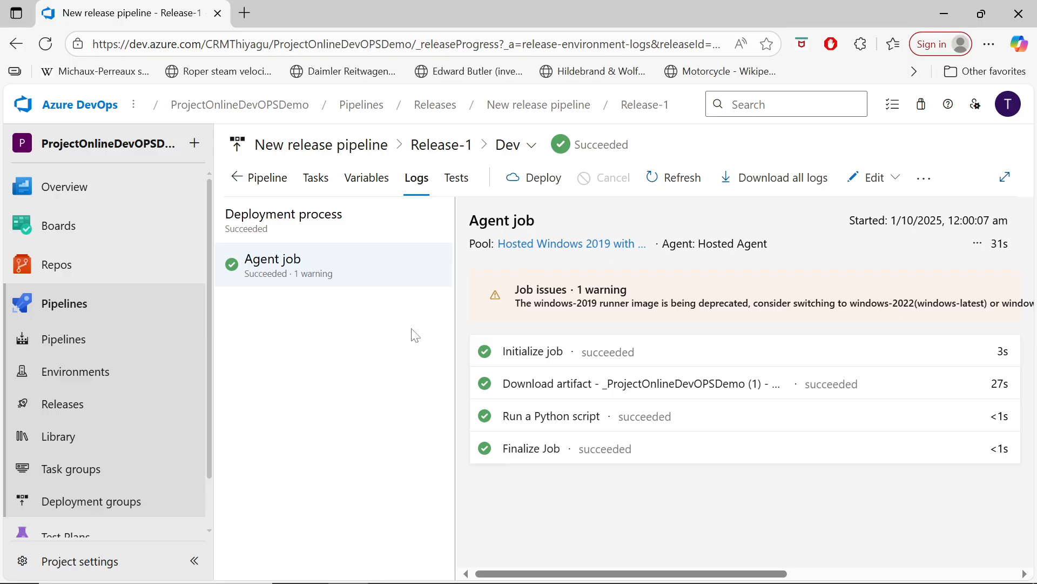
pyautogui.click(240, 179)
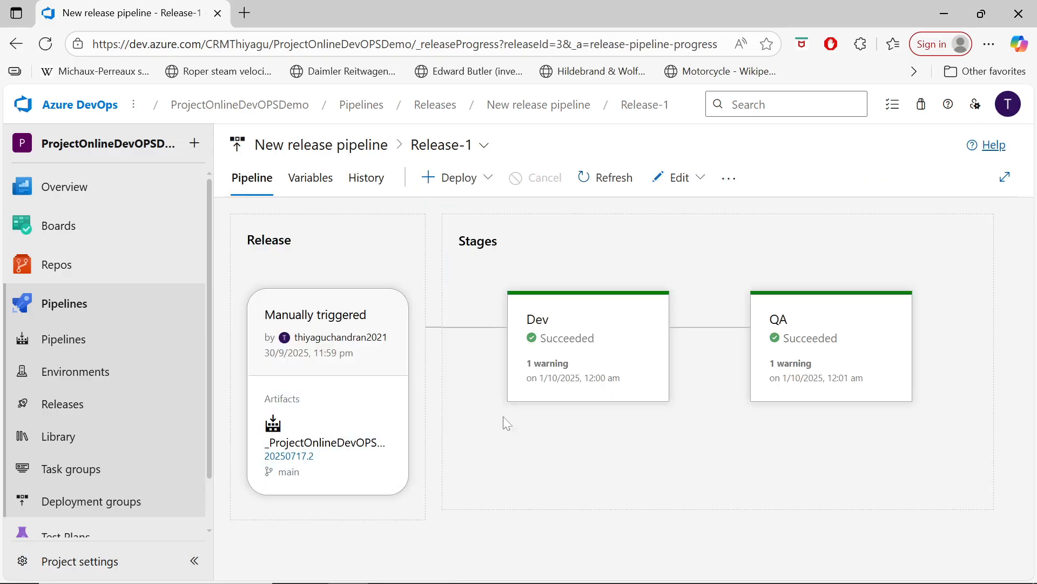
pyautogui.moveTo(845, 425)
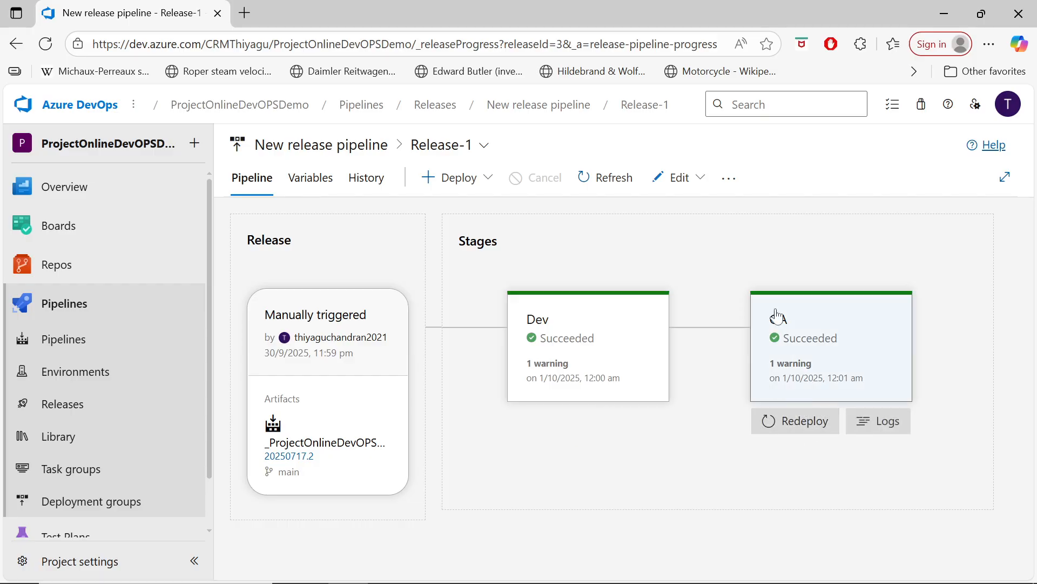